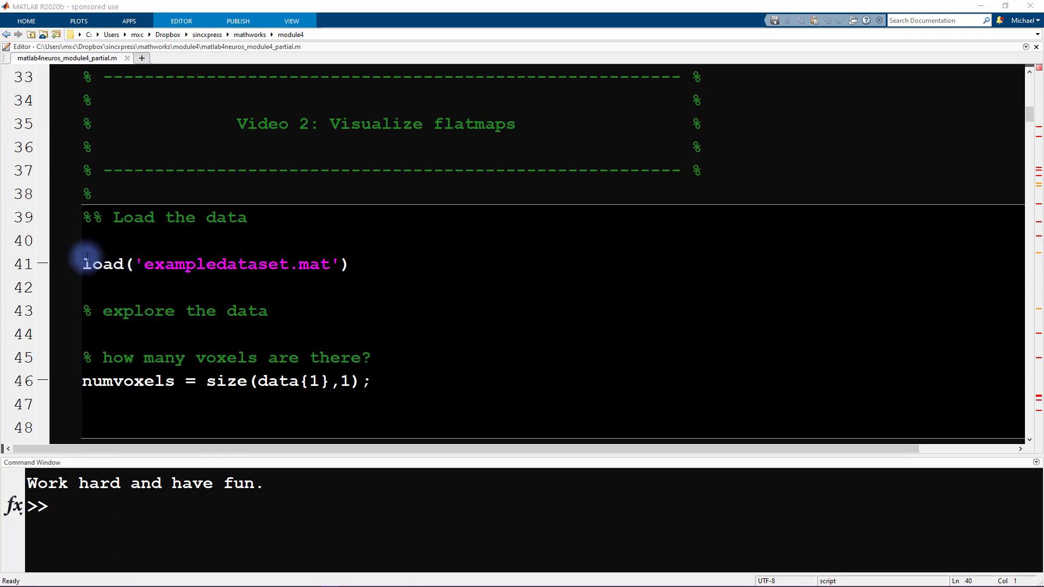
Step: Evaluate the load line on line 41 to load exampledataset.mat, then enlarge the Command Window
{"action": "left_click", "coordinate": [74, 267]}
{"action": "key", "text": "shift+Down"}
{"action": "right_click", "coordinate": [264, 267]}
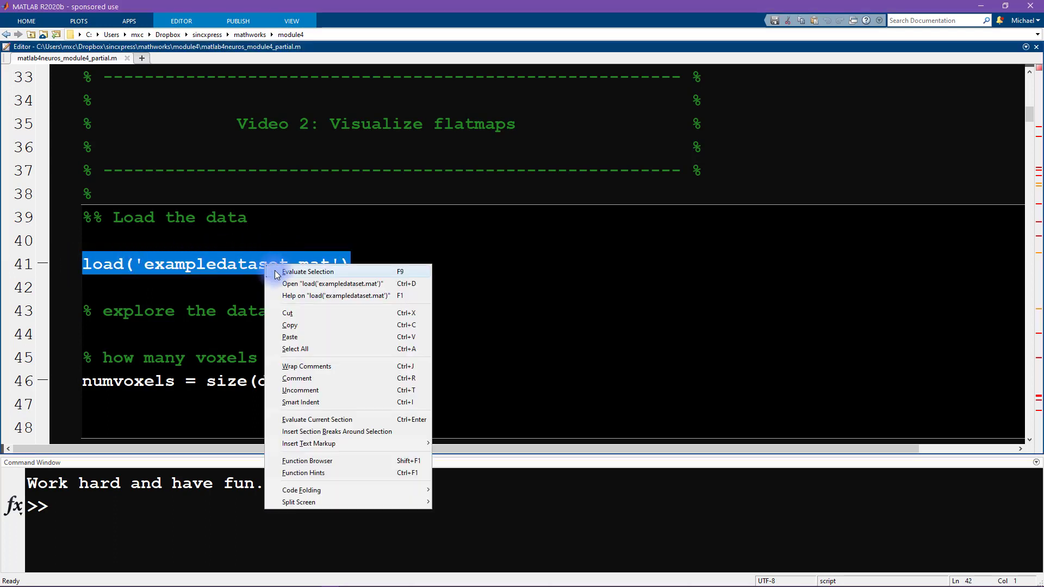
{"action": "left_click", "coordinate": [275, 271]}
{"action": "left_click_drag", "start_coordinate": [270, 311], "coordinate": [81, 311]}
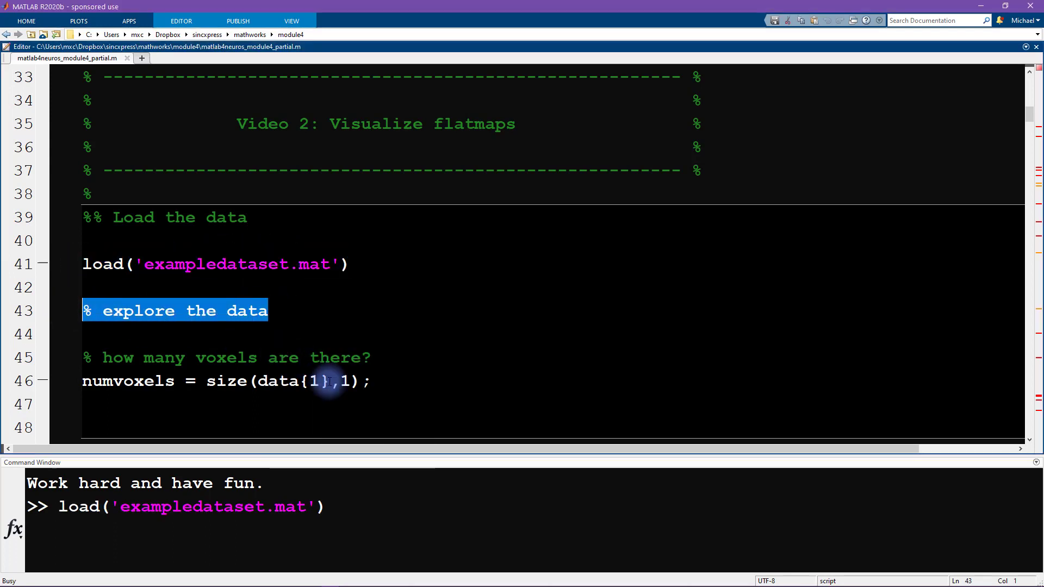
{"action": "left_click_drag", "start_coordinate": [371, 453], "coordinate": [377, 343]}
{"action": "left_click", "coordinate": [392, 409]}
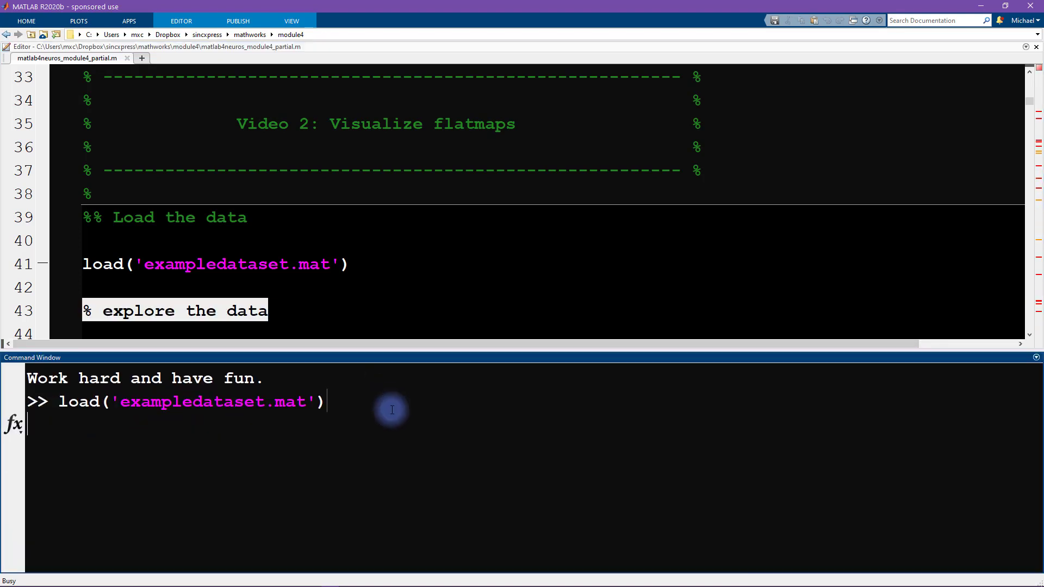
{"action": "type", "text": "whos"}
Step: Run whos and highlight data's entry: its name, 1x4 size, byte count and cell class
{"action": "key", "text": "Return"}
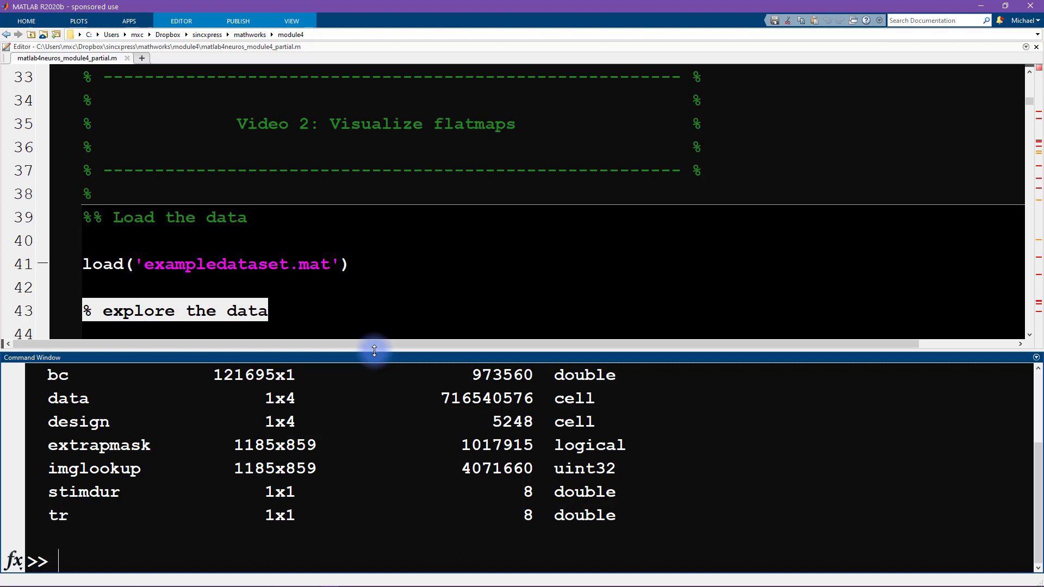
{"action": "left_click_drag", "start_coordinate": [374, 352], "coordinate": [375, 309]}
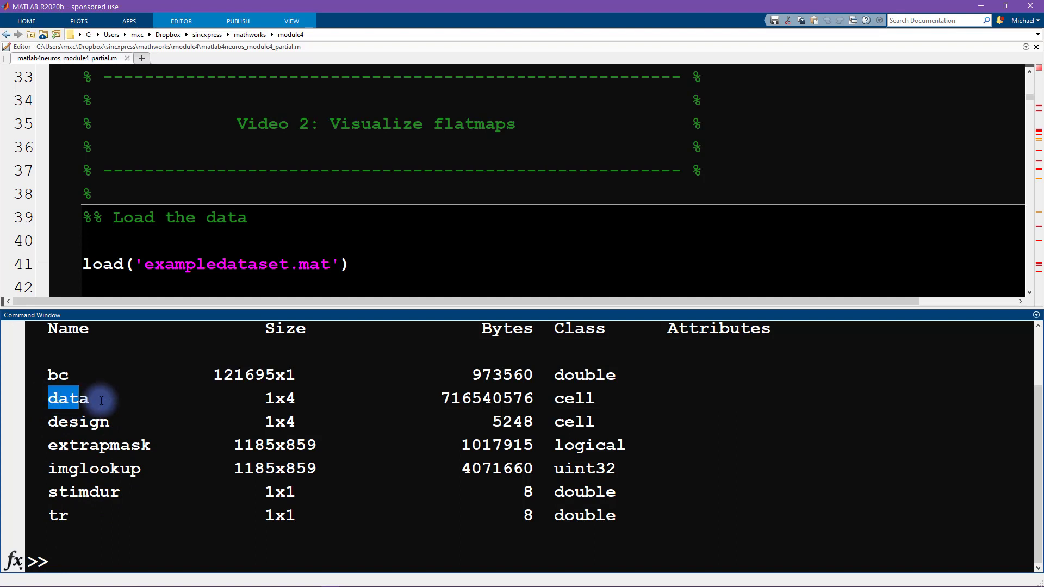
{"action": "left_click_drag", "start_coordinate": [47, 398], "coordinate": [110, 400]}
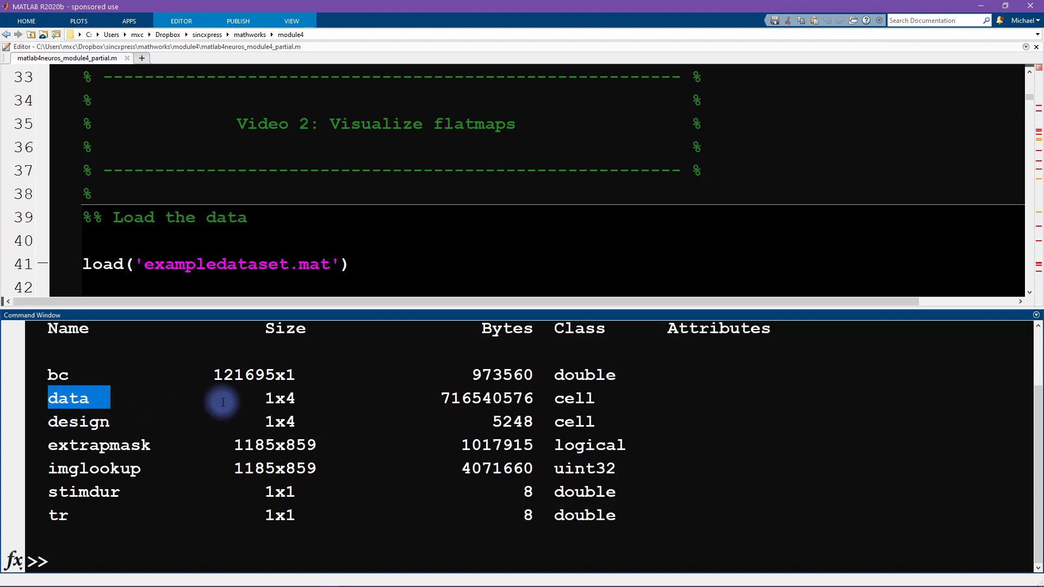
{"action": "left_click_drag", "start_coordinate": [234, 398], "coordinate": [307, 399]}
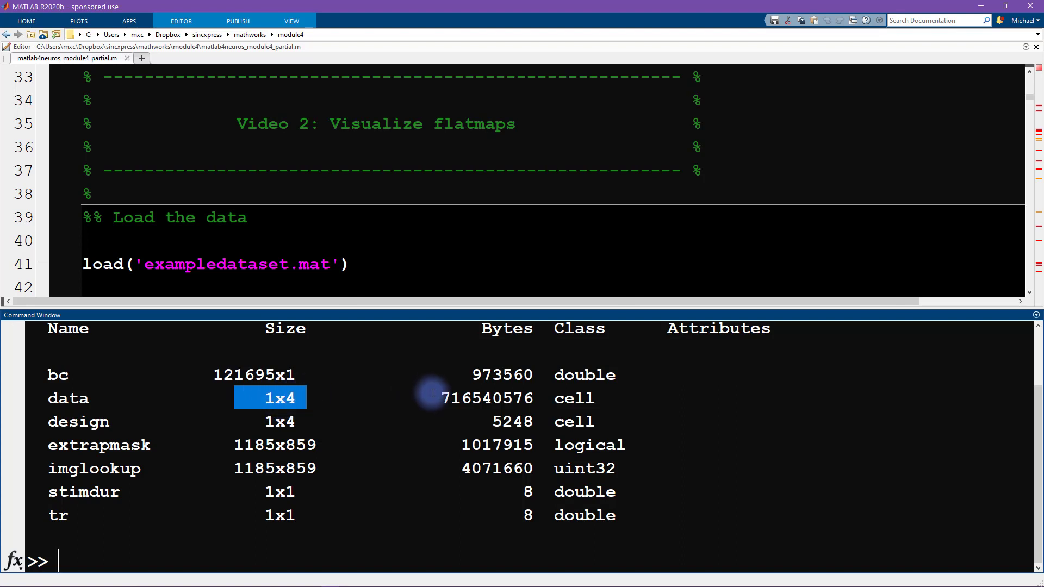
{"action": "left_click_drag", "start_coordinate": [430, 400], "coordinate": [535, 398]}
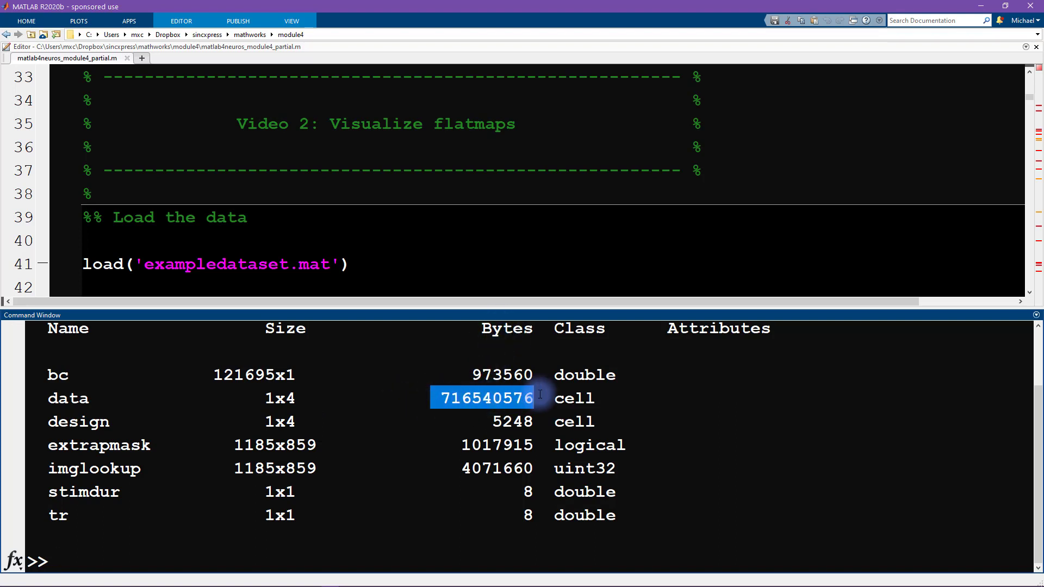
{"action": "left_click_drag", "start_coordinate": [543, 398], "coordinate": [630, 401]}
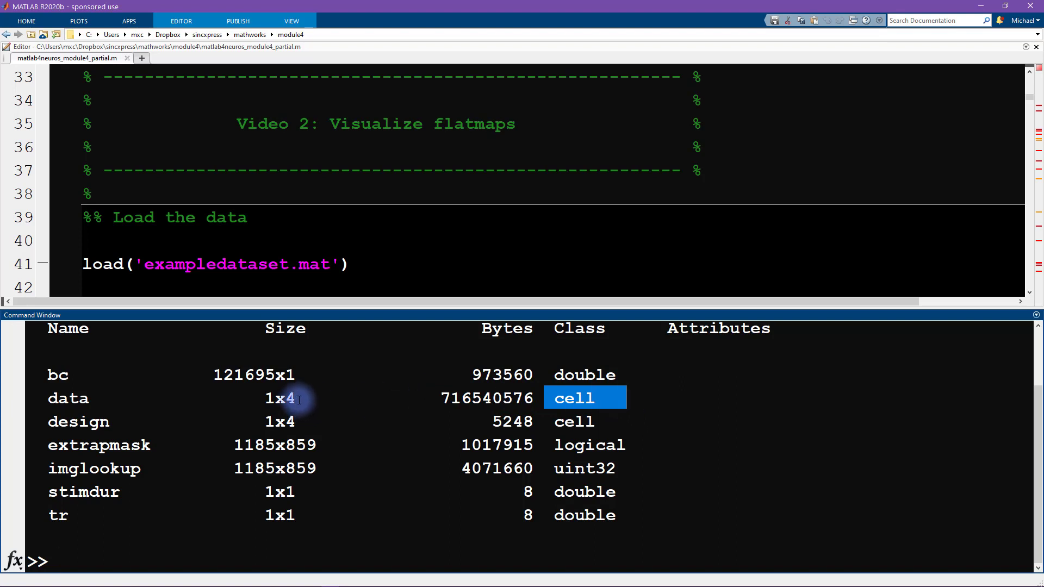
{"action": "left_click_drag", "start_coordinate": [296, 398], "coordinate": [287, 398]}
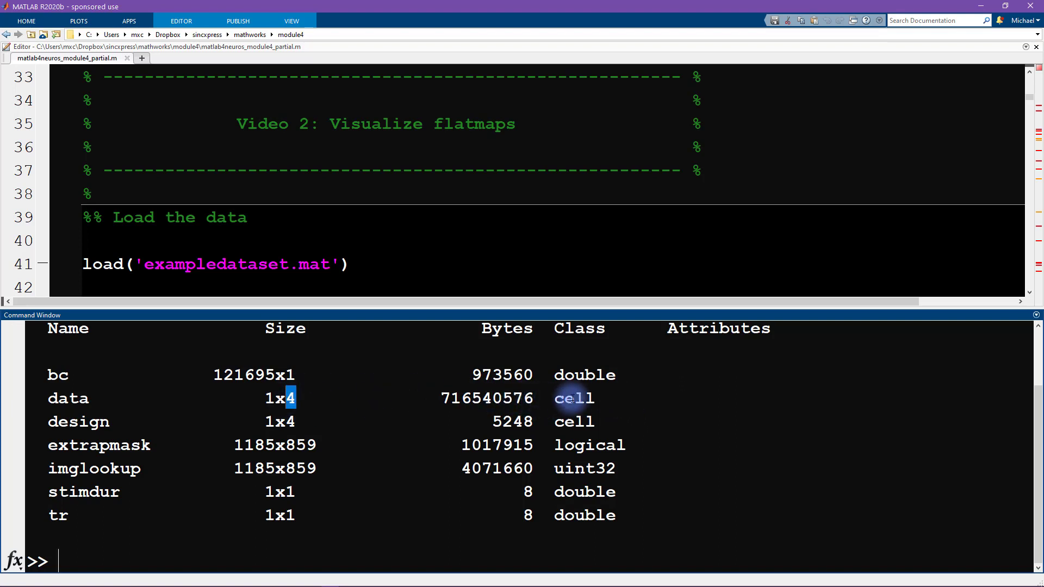
{"action": "type", "text": "da"}
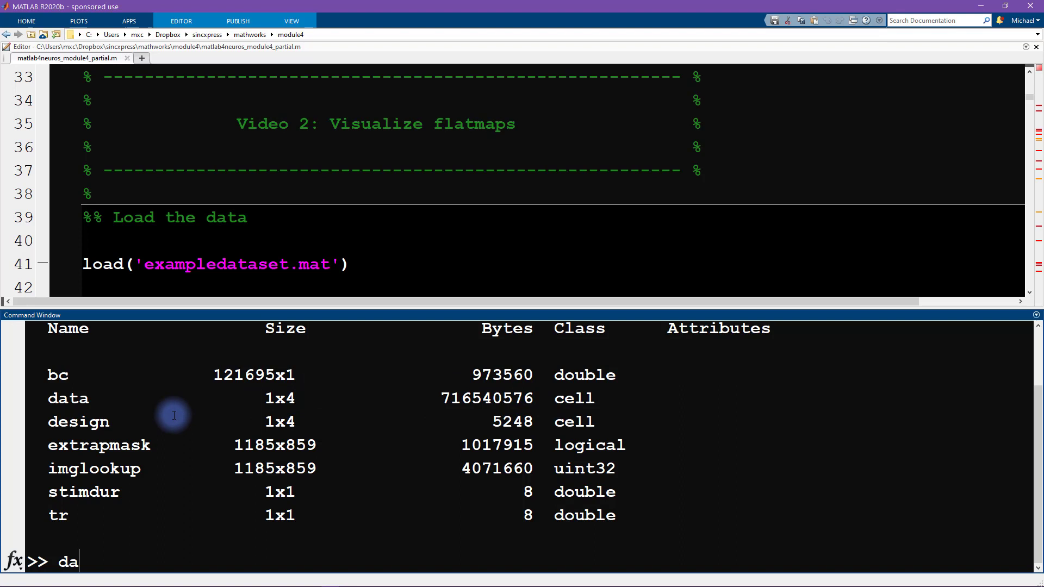
{"action": "type", "text": "ta"}
Step: Display data and highlight the 121695×368 single dimensions of its first cell entry
{"action": "key", "text": "Return"}
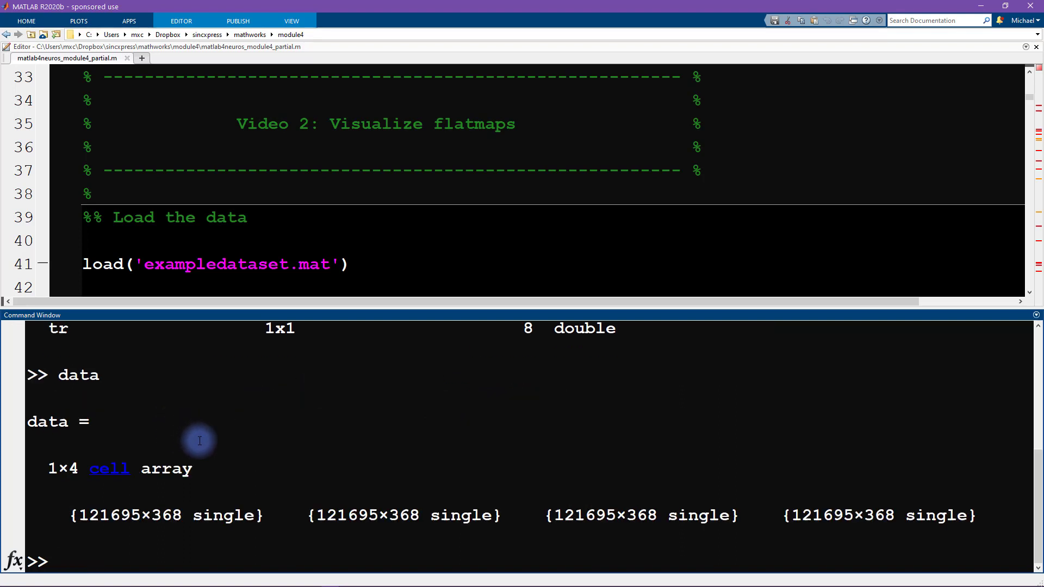
{"action": "left_click_drag", "start_coordinate": [70, 515], "coordinate": [255, 511]}
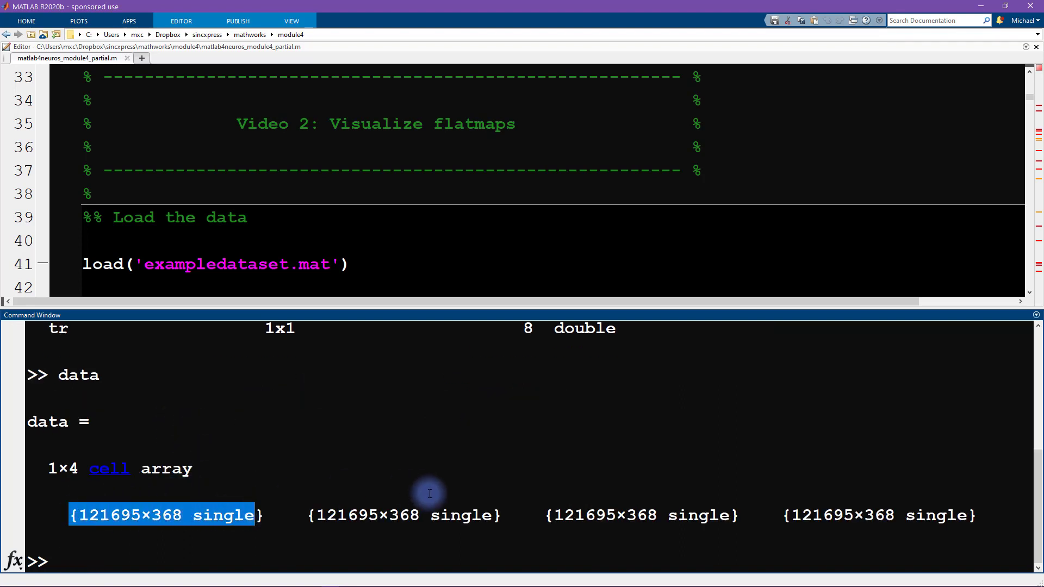
{"action": "left_click_drag", "start_coordinate": [79, 514], "coordinate": [185, 515]}
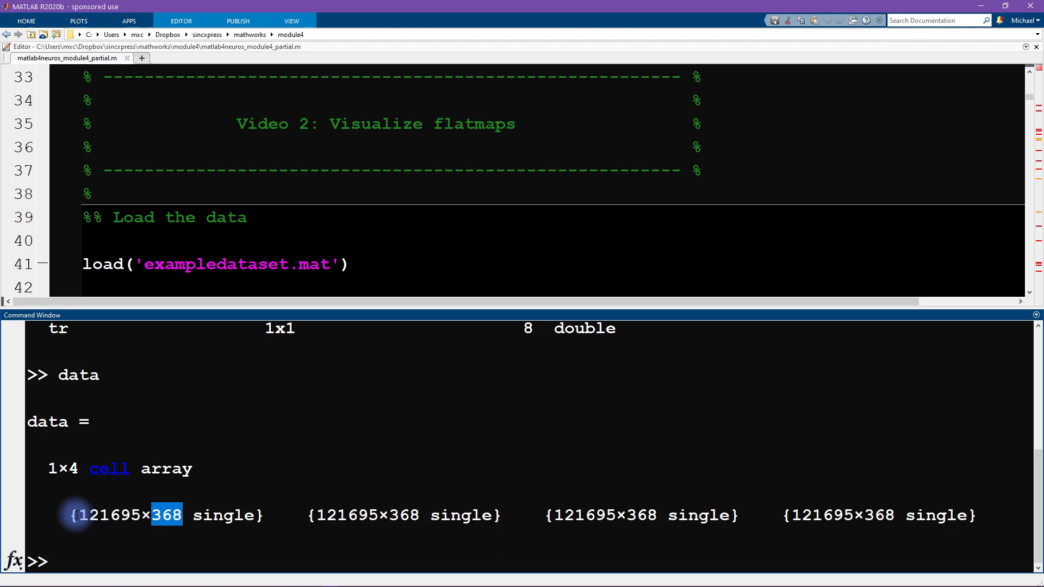
{"action": "left_click_drag", "start_coordinate": [79, 516], "coordinate": [181, 515]}
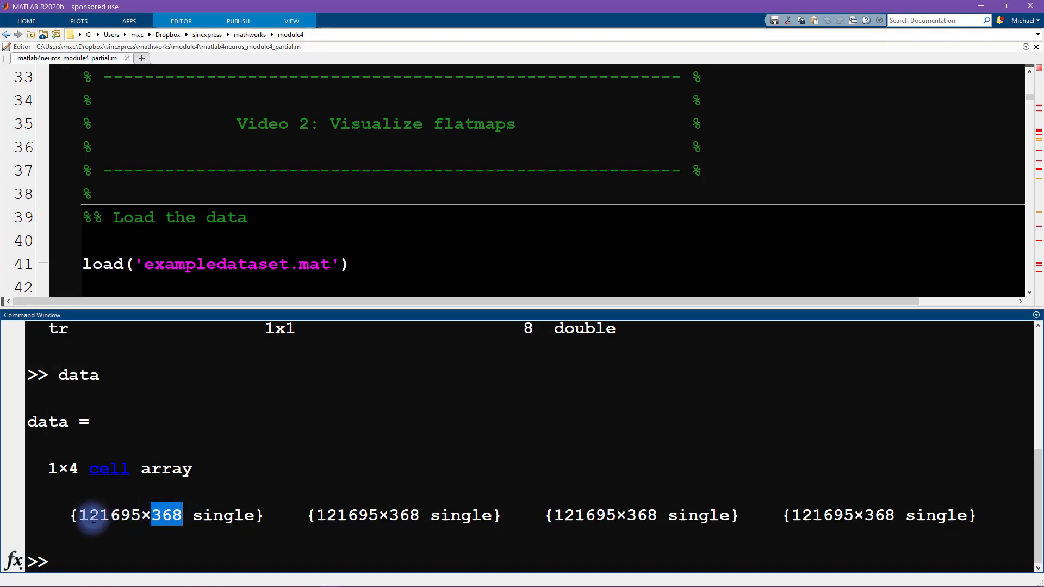
{"action": "left_click_drag", "start_coordinate": [74, 515], "coordinate": [268, 516]}
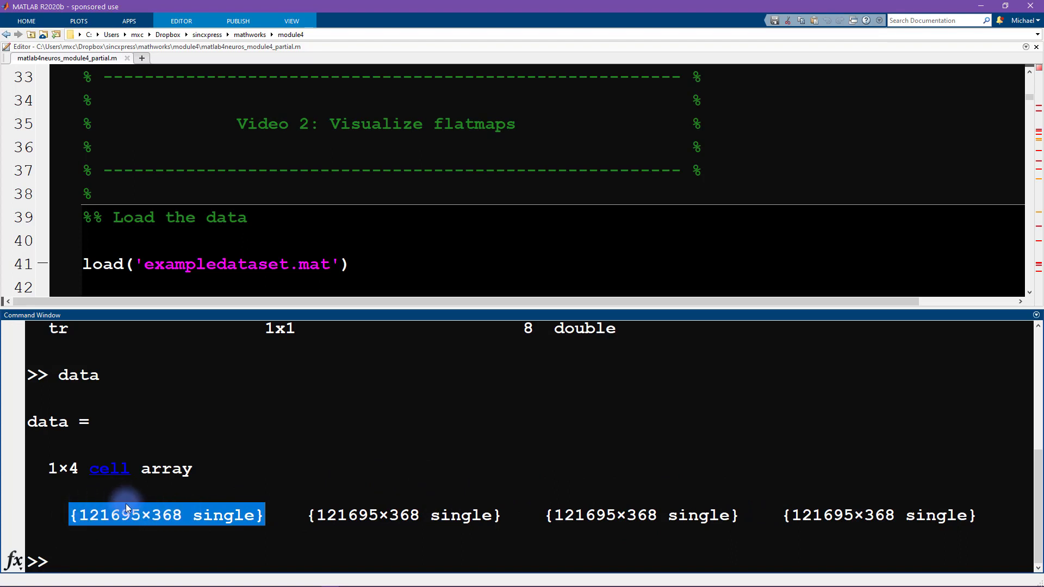
{"action": "left_click", "coordinate": [103, 521]}
{"action": "left_click_drag", "start_coordinate": [75, 516], "coordinate": [147, 516]}
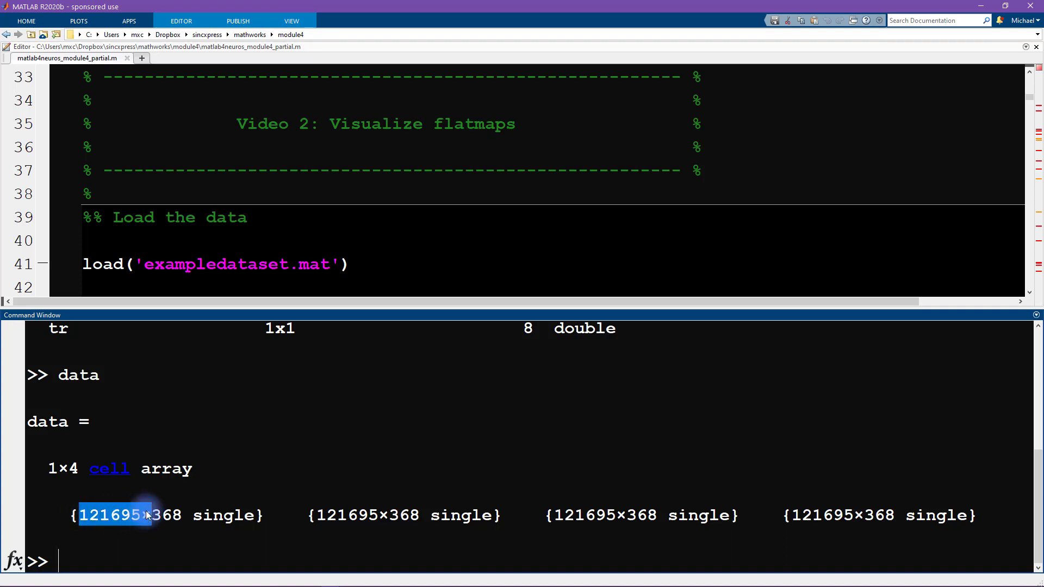
{"action": "left_click", "coordinate": [98, 512]}
{"action": "left_click_drag", "start_coordinate": [152, 516], "coordinate": [182, 518]}
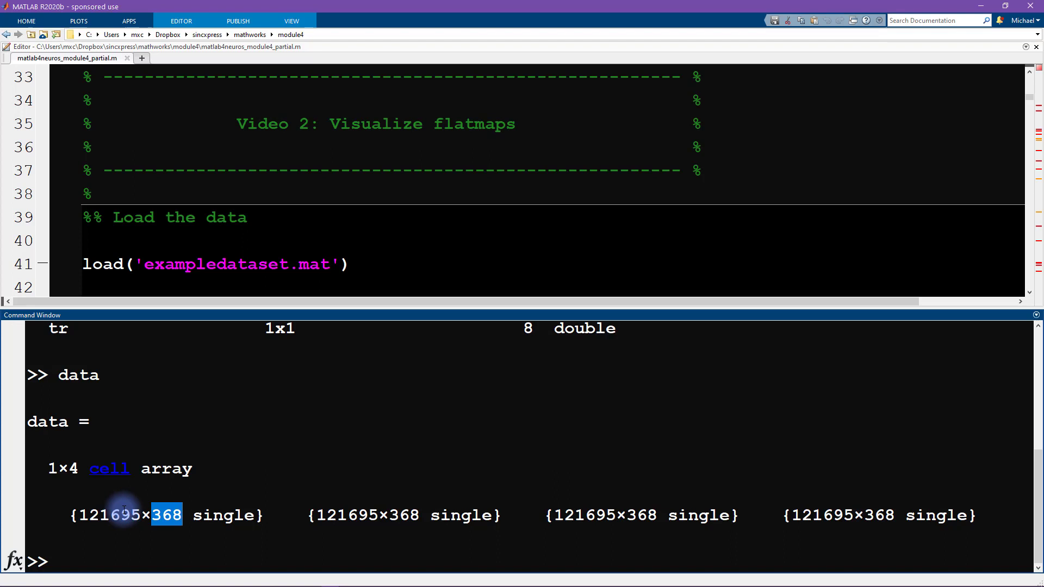
{"action": "double_click", "coordinate": [111, 514]}
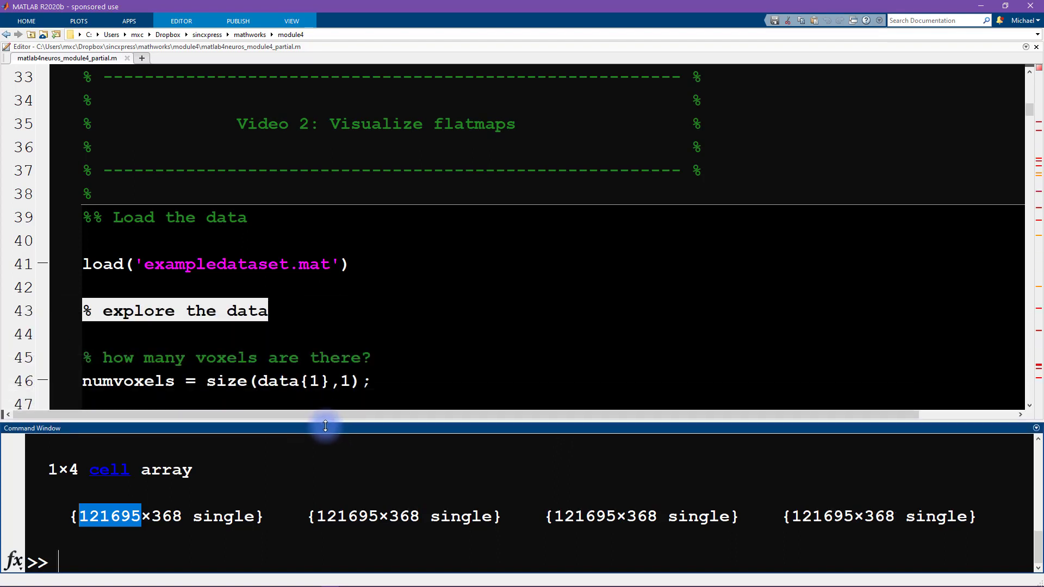
{"action": "left_click_drag", "start_coordinate": [326, 310], "coordinate": [326, 437]}
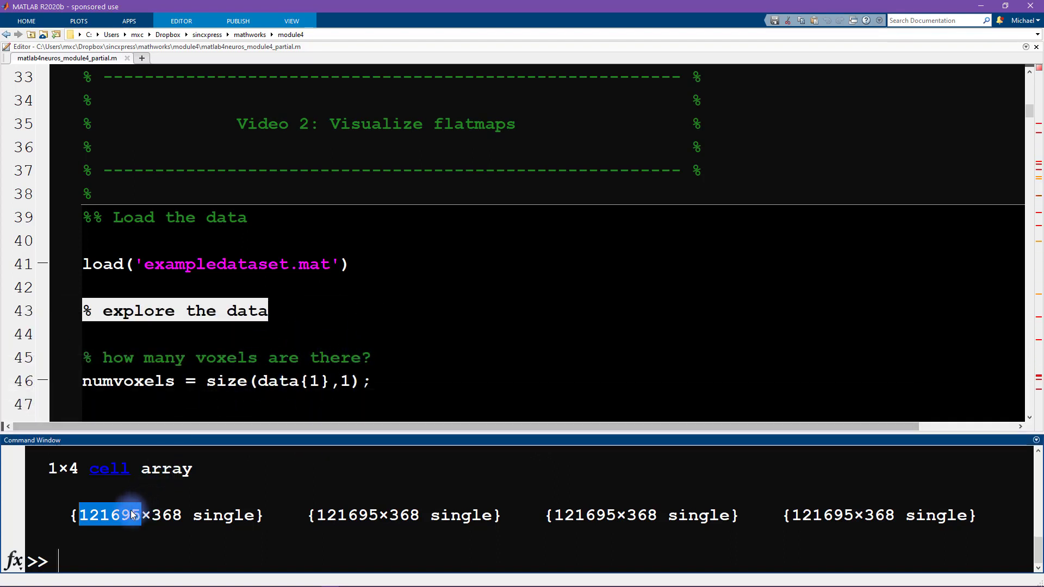
{"action": "double_click", "coordinate": [90, 516]}
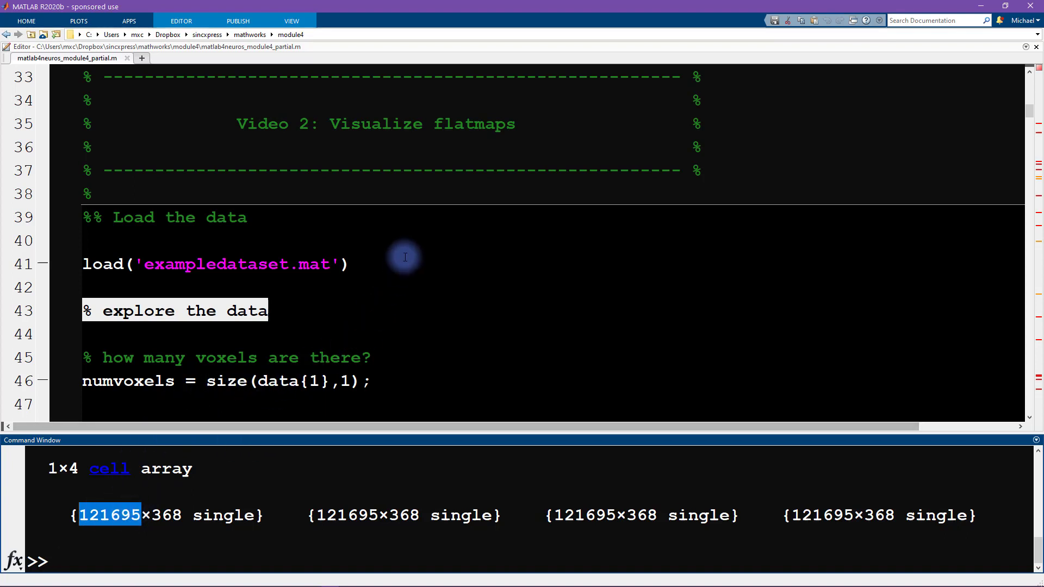
{"action": "scroll", "coordinate": [401, 258], "scroll_direction": "down", "scroll_amount": 1}
{"action": "scroll", "coordinate": [401, 258], "scroll_direction": "down", "scroll_amount": 1}
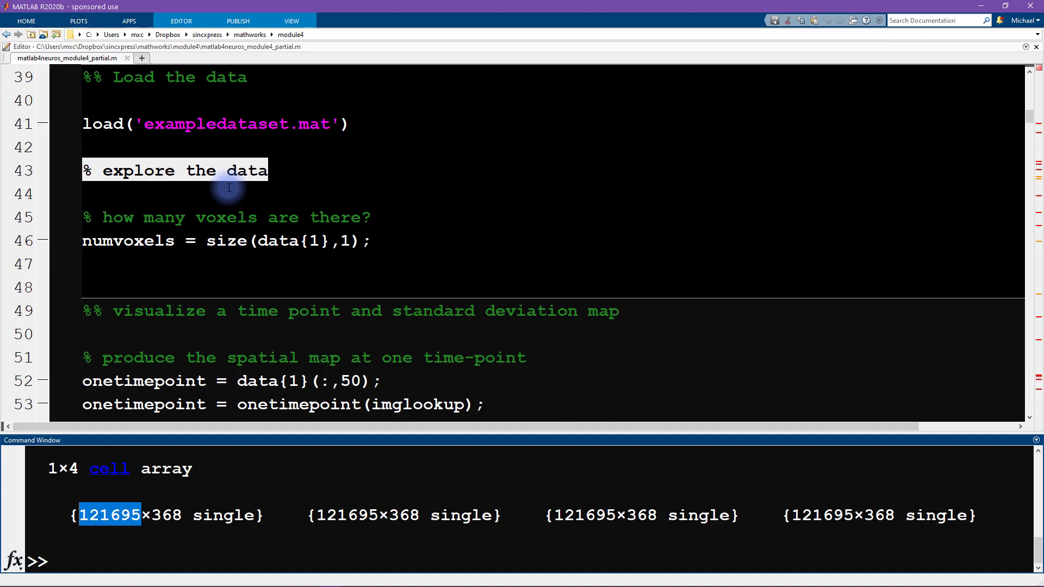
Step: Evaluate the numvoxels line 46, based on size(data{1}), with F9 to get 121695
{"action": "left_click", "coordinate": [154, 241]}
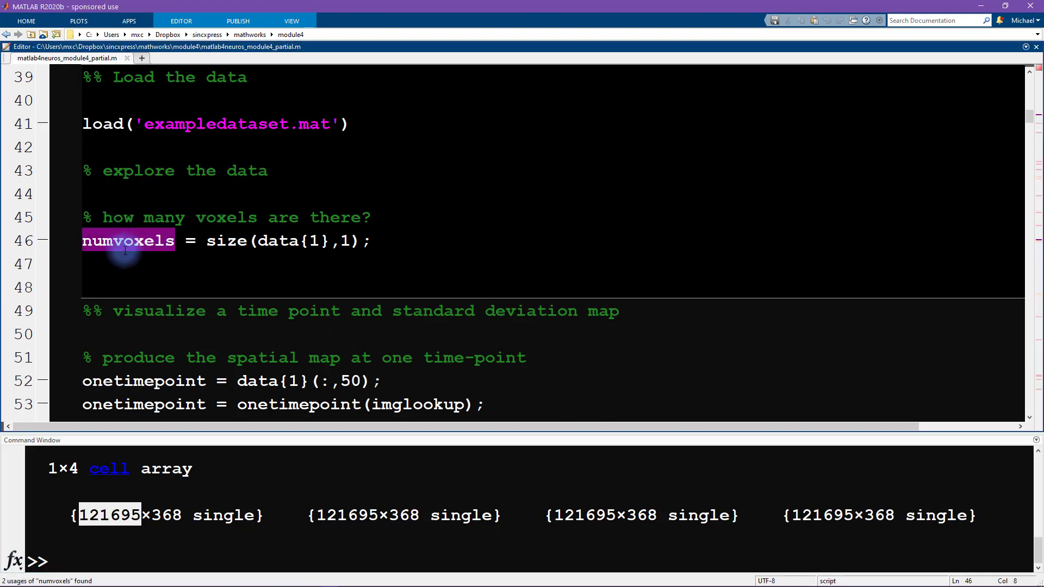
{"action": "left_click", "coordinate": [93, 515]}
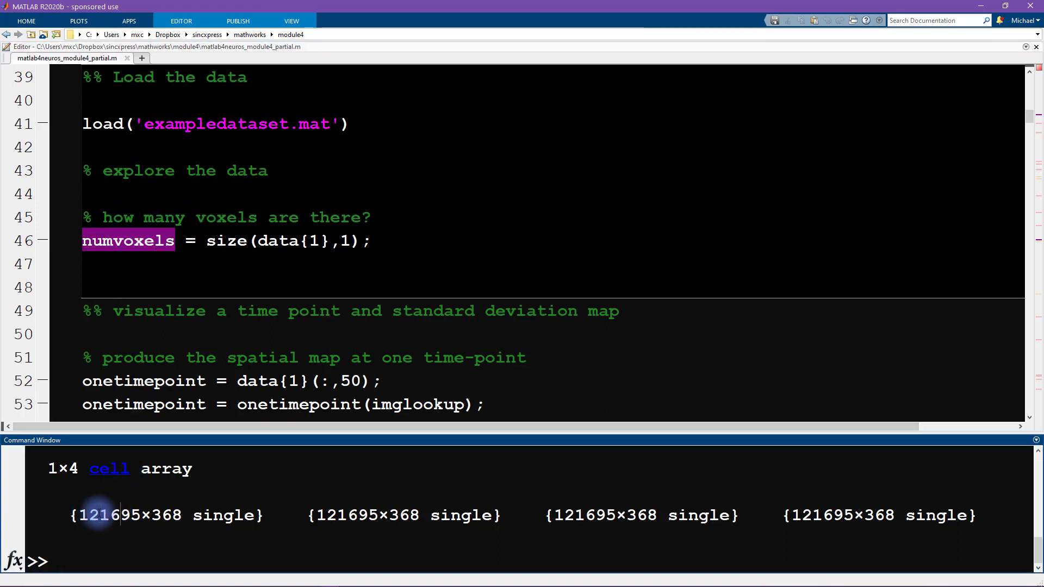
{"action": "left_click_drag", "start_coordinate": [79, 516], "coordinate": [127, 515]}
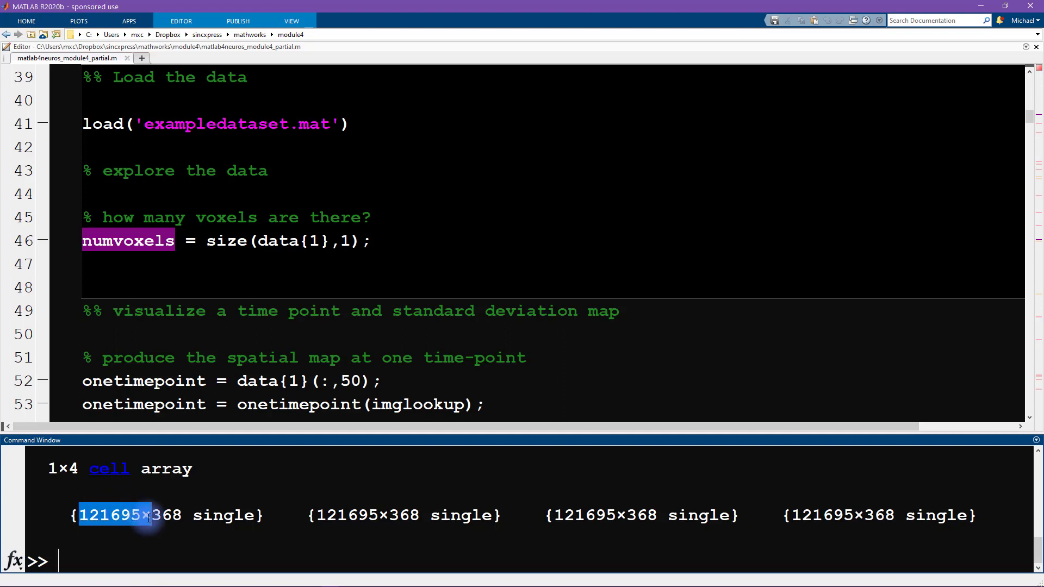
{"action": "left_click", "coordinate": [129, 514]}
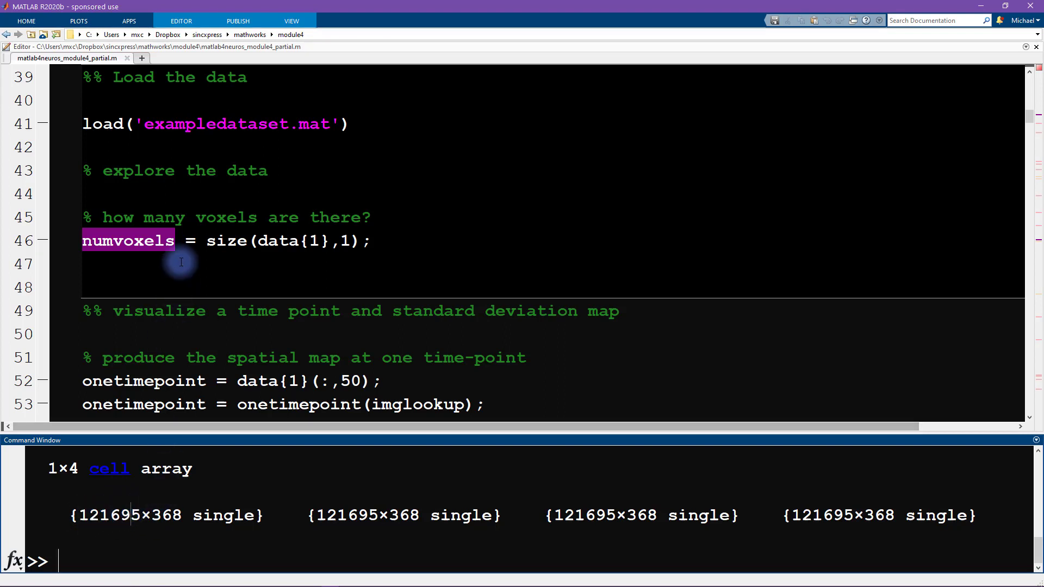
{"action": "left_click", "coordinate": [138, 244]}
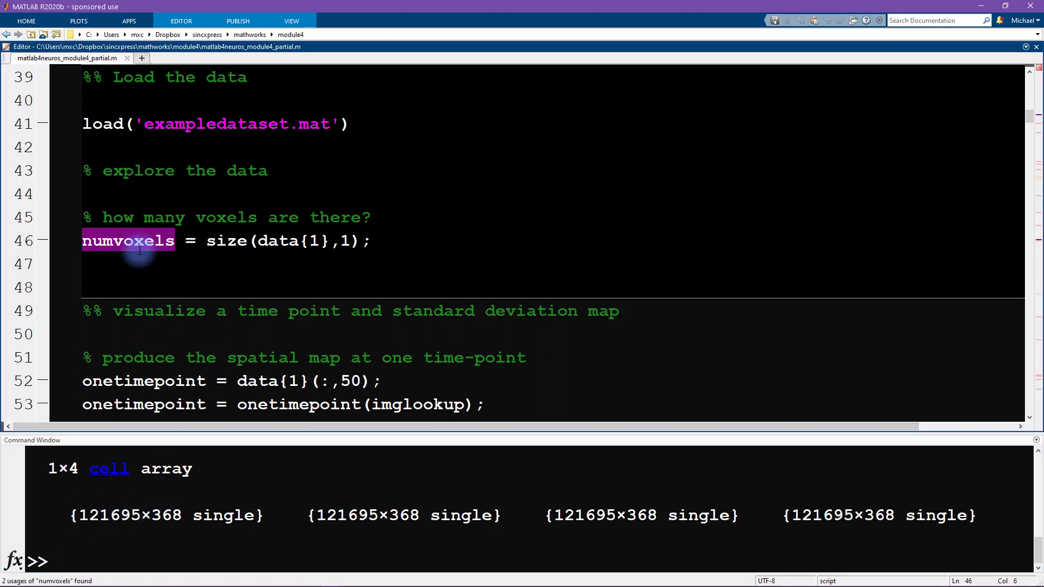
{"action": "mouse_move", "coordinate": [206, 242]}
{"action": "left_mouse_down"}
{"action": "mouse_move", "coordinate": [324, 244]}
{"action": "mouse_move", "coordinate": [309, 242]}
{"action": "left_mouse_up"}
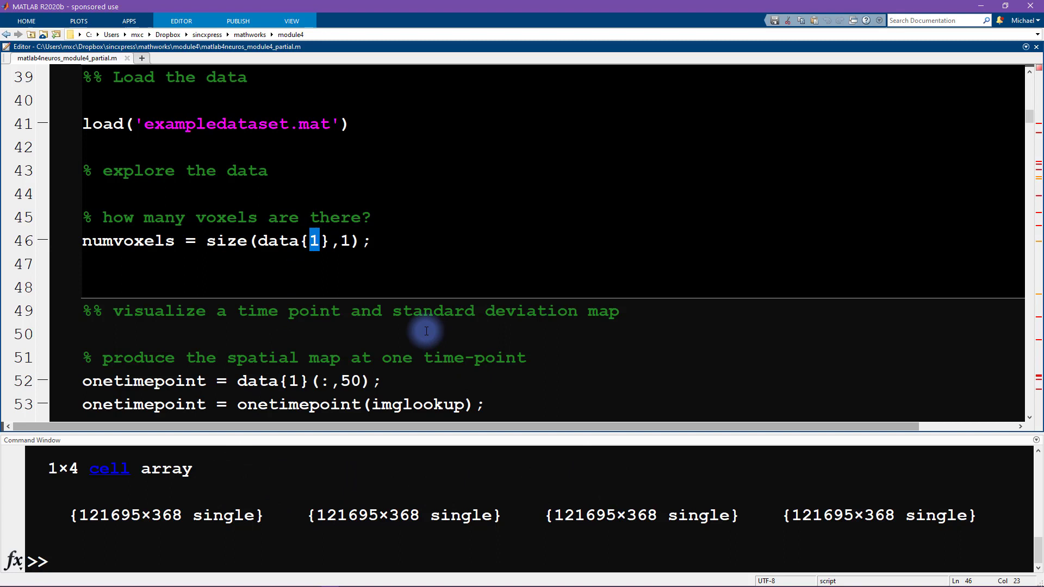
{"action": "left_click_drag", "start_coordinate": [360, 241], "coordinate": [372, 242]}
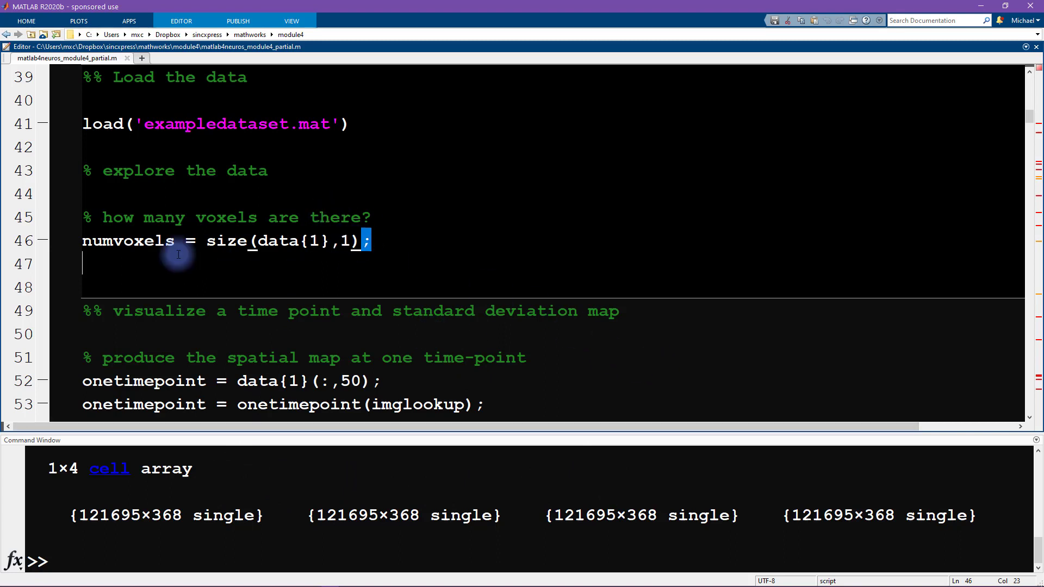
{"action": "left_click", "coordinate": [69, 241]}
{"action": "right_click", "coordinate": [176, 252]}
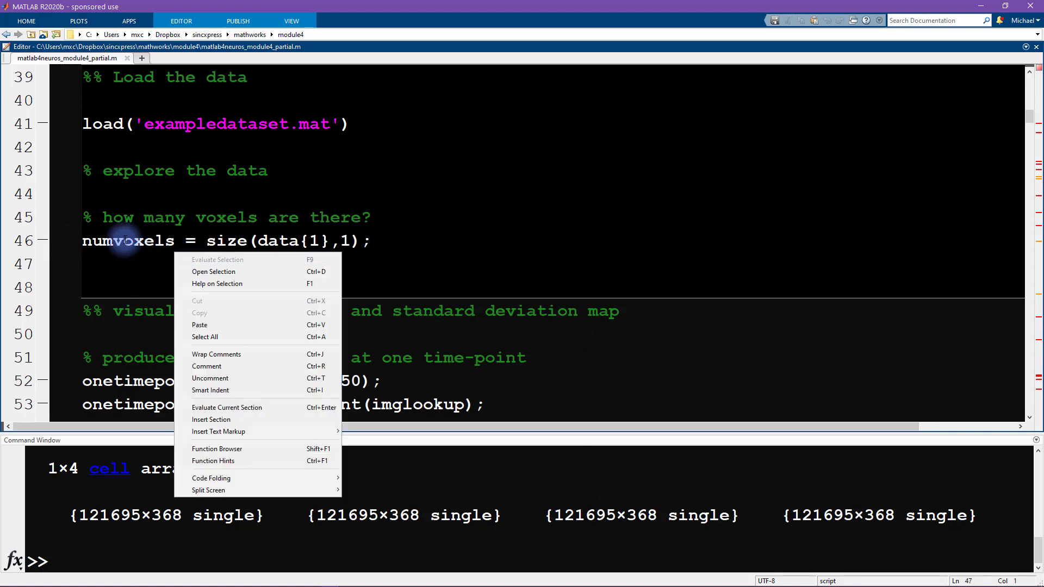
{"action": "left_click", "coordinate": [73, 243]}
{"action": "right_click", "coordinate": [125, 242]}
{"action": "key", "text": "F9"}
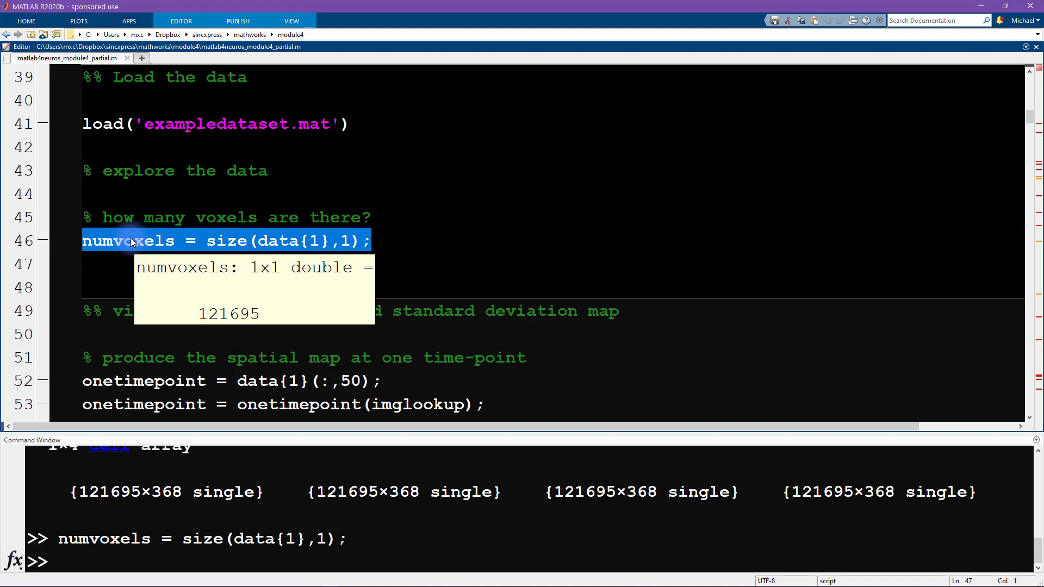
{"action": "scroll", "coordinate": [337, 190], "scroll_direction": "down", "scroll_amount": 1}
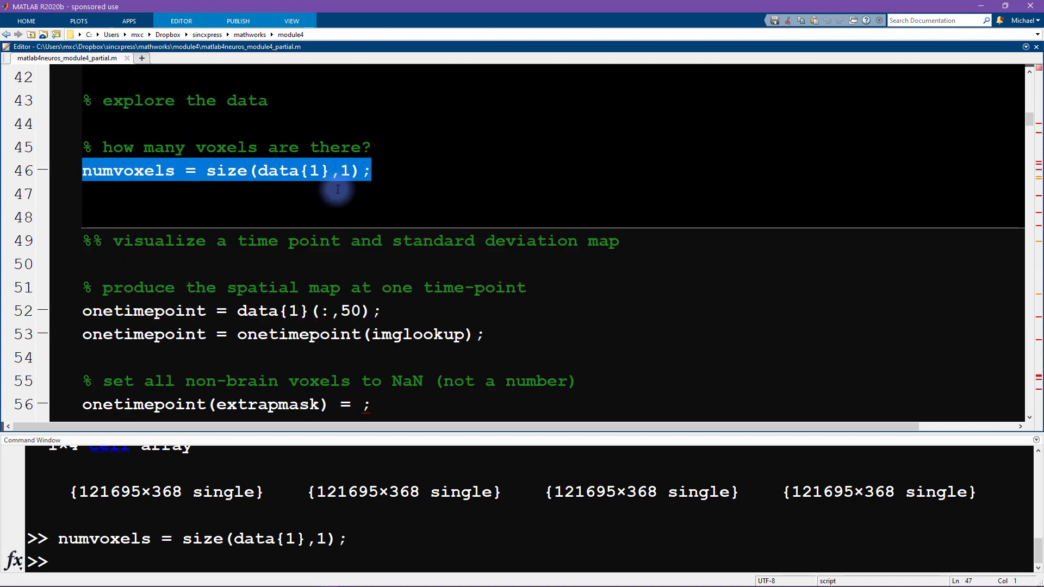
{"action": "scroll", "coordinate": [337, 190], "scroll_direction": "down", "scroll_amount": 1}
{"action": "left_click_drag", "start_coordinate": [123, 170], "coordinate": [599, 171]}
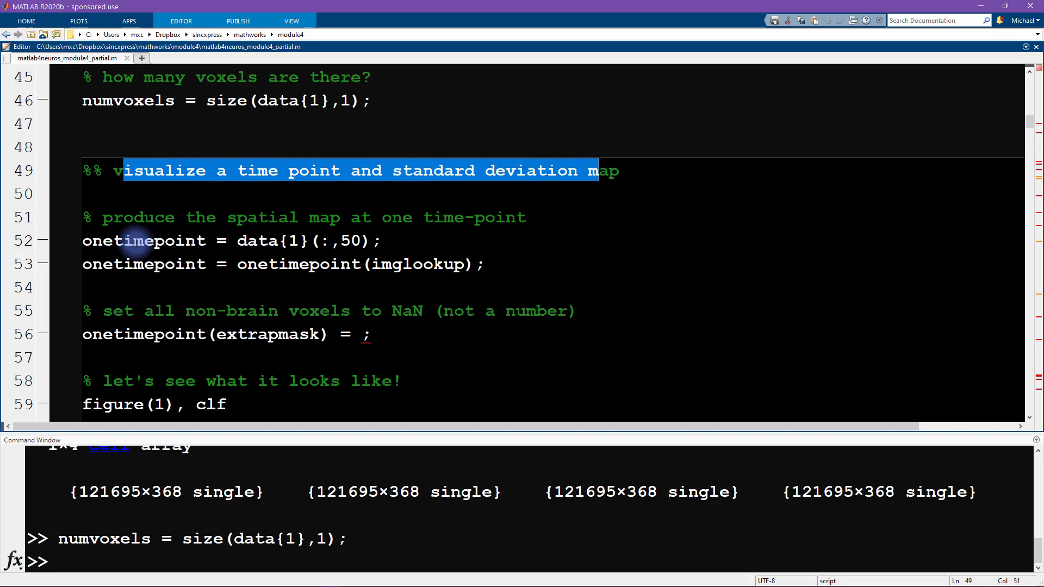
Step: Evaluate line 52, extracting time point 50 of the first data matrix into onetimepoint
{"action": "left_click", "coordinate": [68, 243]}
{"action": "key", "text": "shift+Down"}
{"action": "right_click", "coordinate": [224, 237]}
{"action": "left_click", "coordinate": [236, 245]}
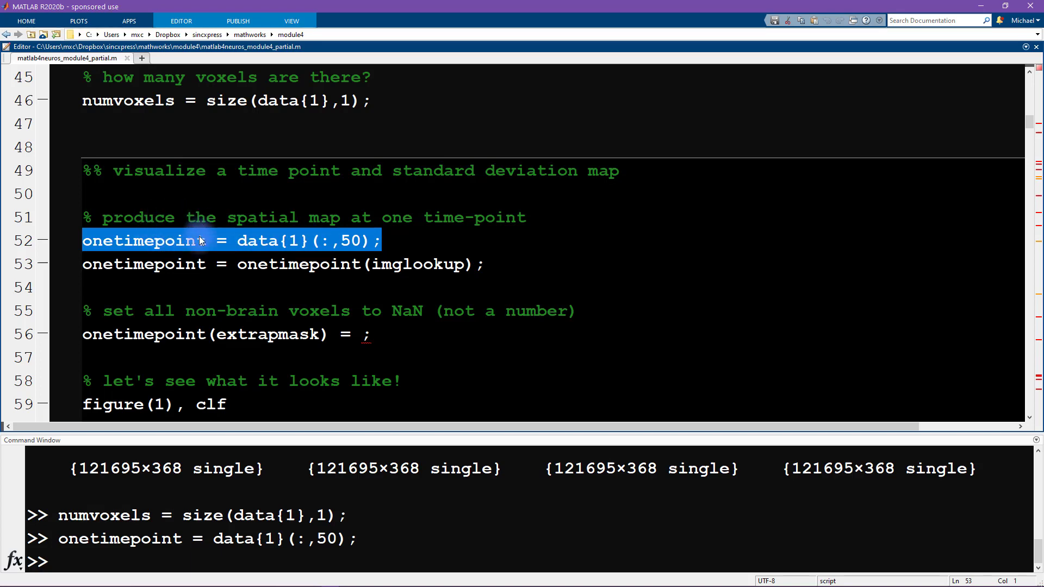
{"action": "left_click_drag", "start_coordinate": [373, 265], "coordinate": [465, 264]}
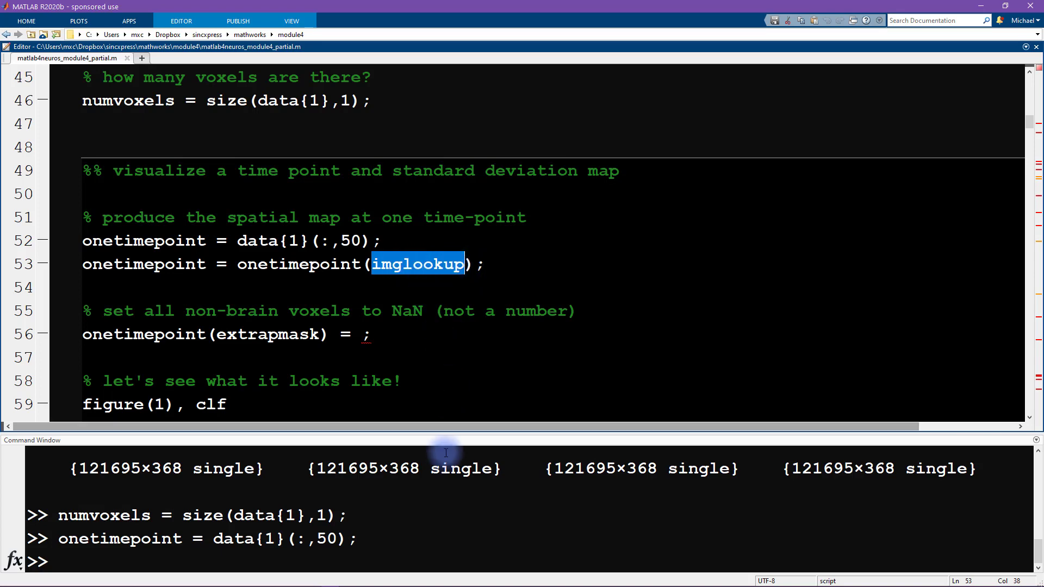
Step: Check imglookup's 1185x859 size in the whos output and plot it with imagesc(imglookup)
{"action": "left_click", "coordinate": [430, 481]}
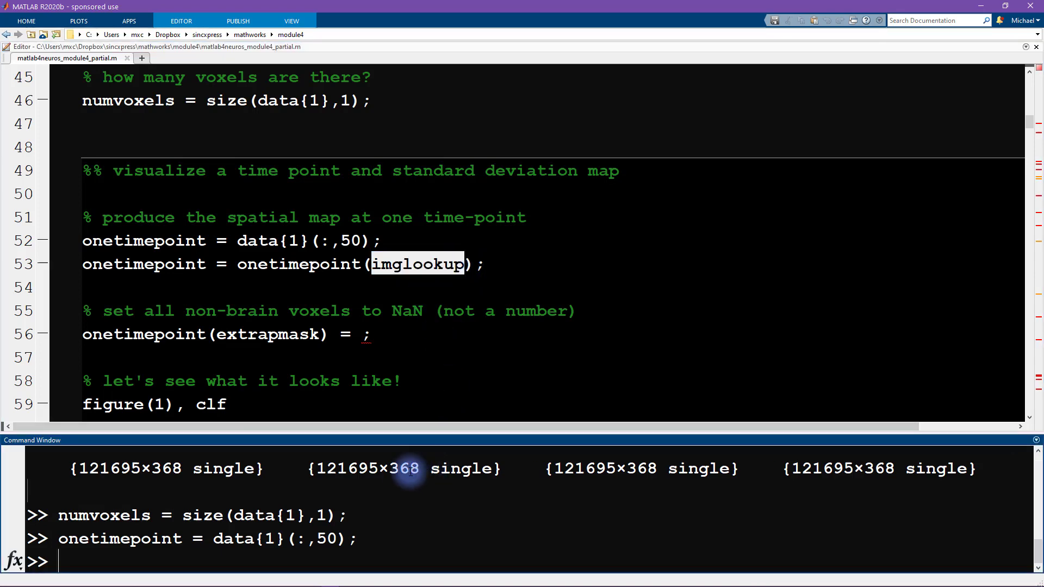
{"action": "scroll", "coordinate": [385, 477], "scroll_direction": "up", "scroll_amount": 2}
{"action": "scroll", "coordinate": [375, 488], "scroll_direction": "up", "scroll_amount": 1}
{"action": "scroll", "coordinate": [373, 489], "scroll_direction": "up", "scroll_amount": 1}
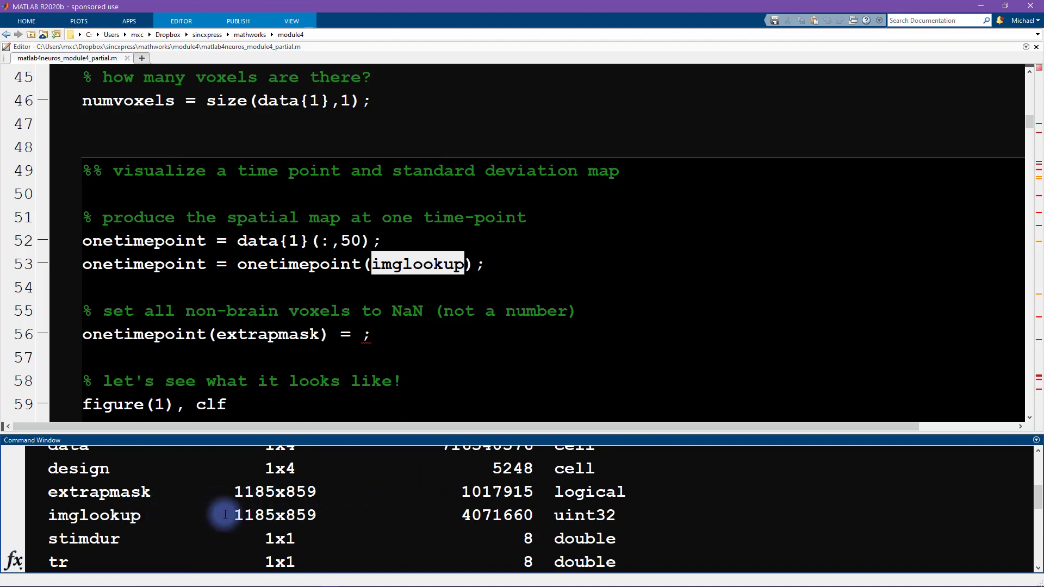
{"action": "left_click_drag", "start_coordinate": [225, 515], "coordinate": [319, 515]}
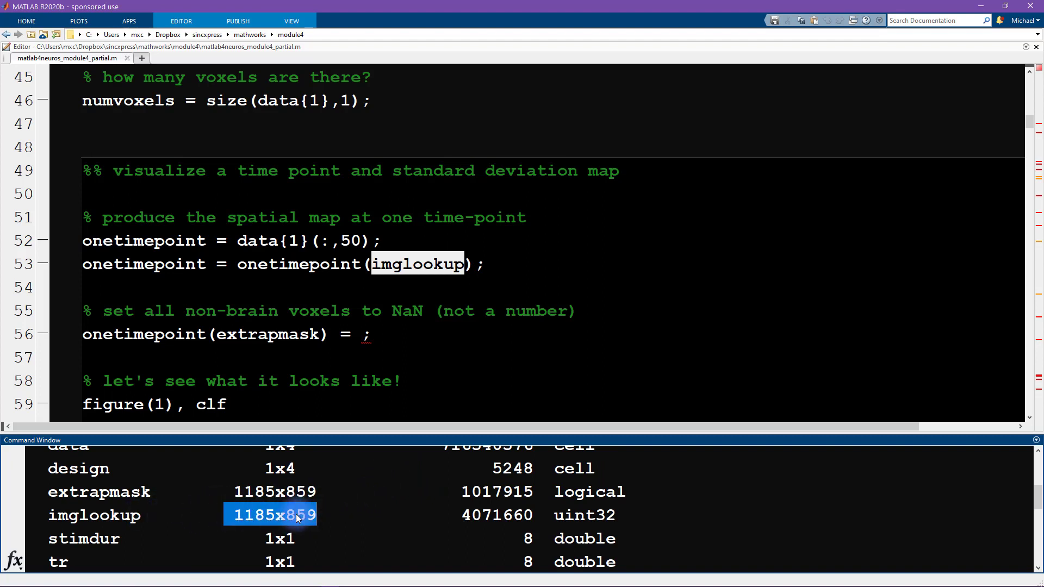
{"action": "left_click_drag", "start_coordinate": [234, 515], "coordinate": [348, 515]}
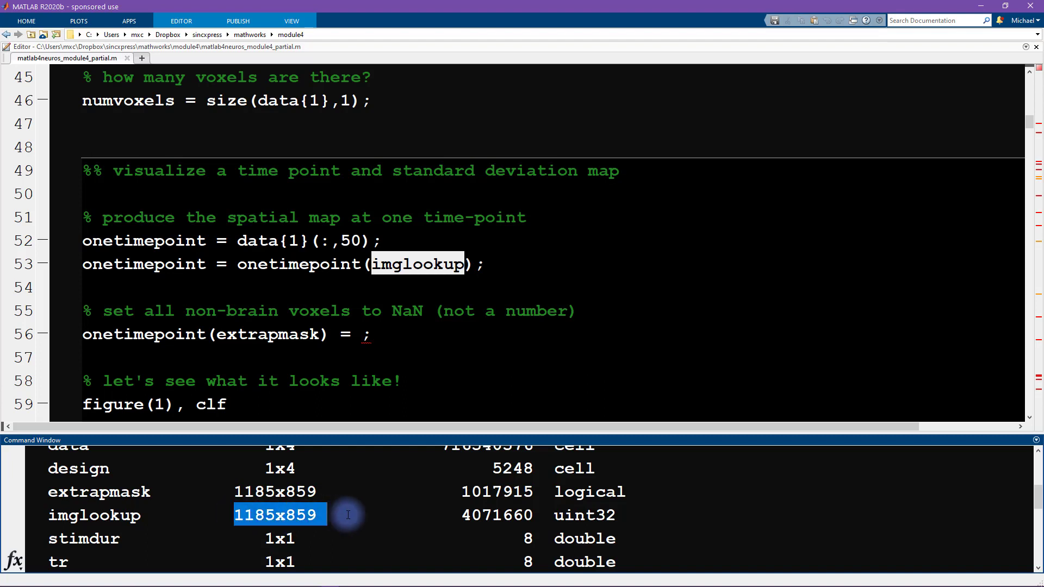
{"action": "left_click", "coordinate": [361, 509]}
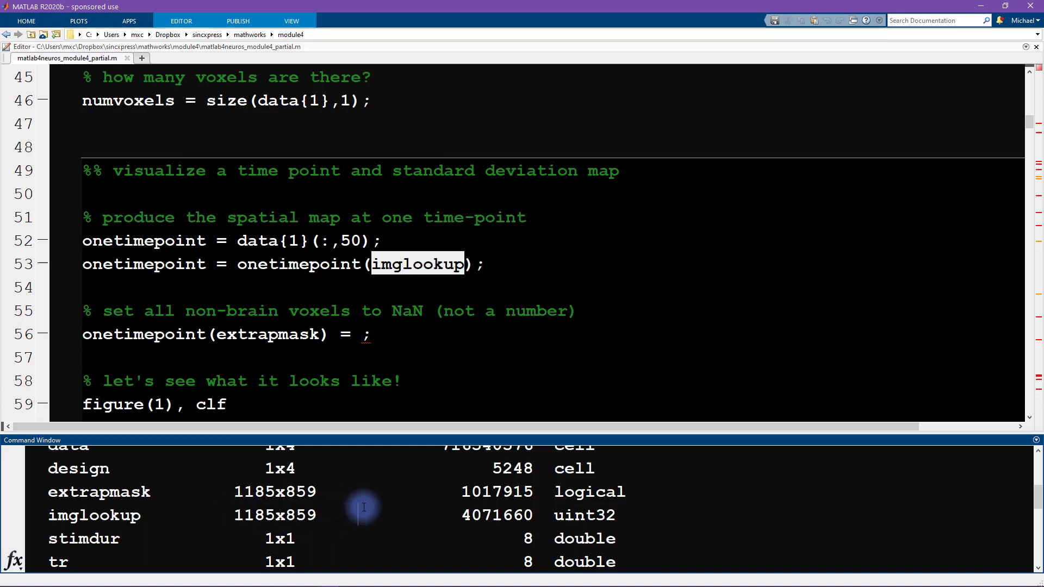
{"action": "type", "text": "imagesc(img"}
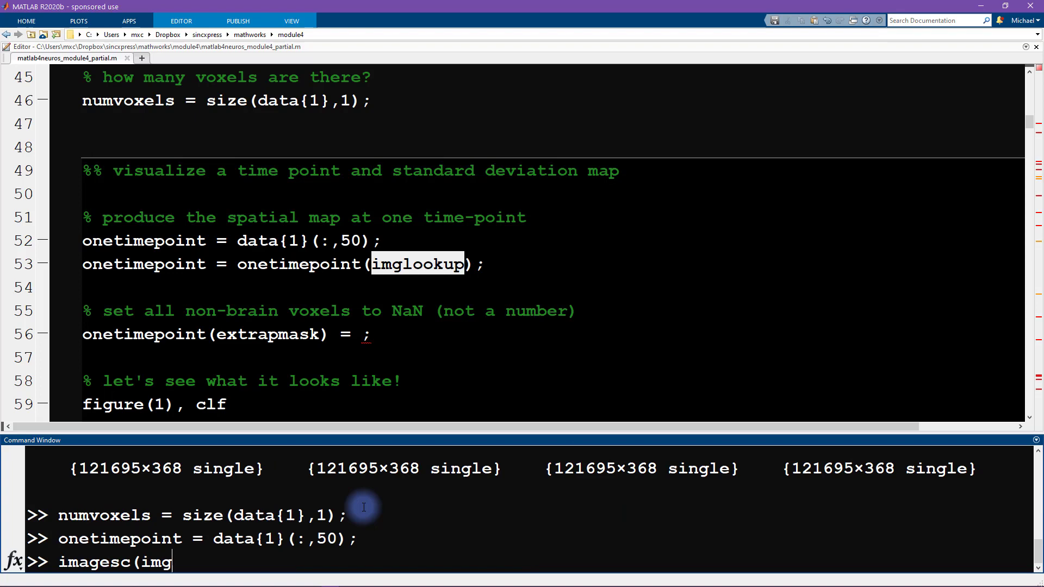
{"action": "type", "text": "lookup"}
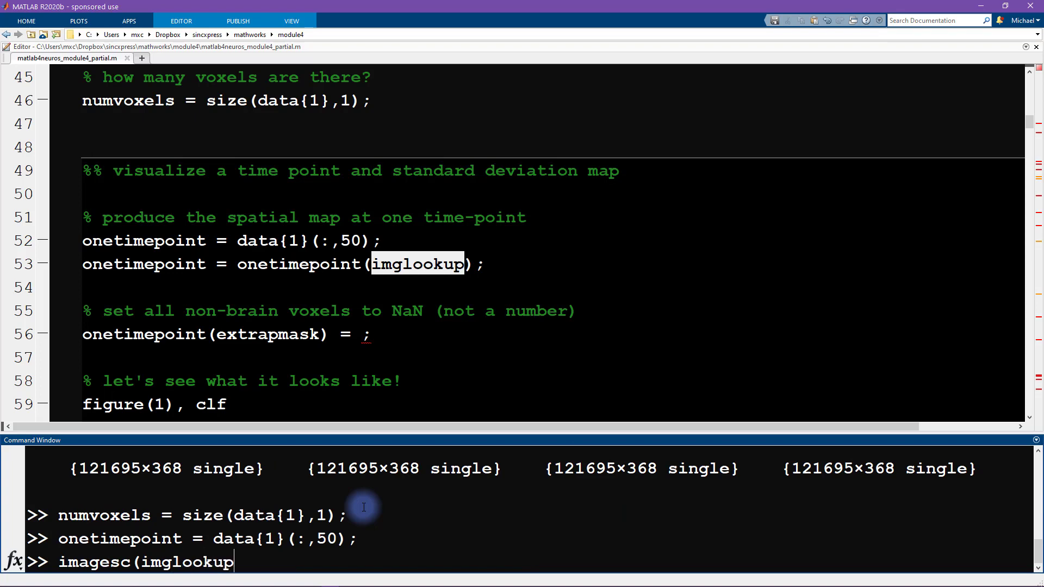
{"action": "key", "text": "Return"}
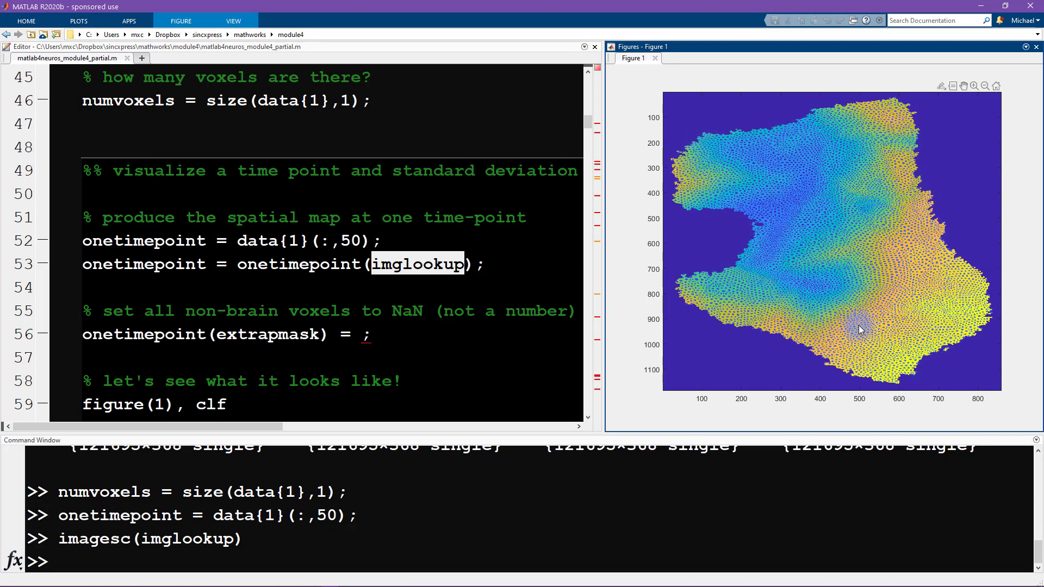
{"action": "double_click", "coordinate": [429, 261]}
{"action": "right_click", "coordinate": [424, 261]}
Step: Print imglookup's values in an enlarged Command Window, inspecting the 40555 index rows
{"action": "left_click", "coordinate": [430, 270]}
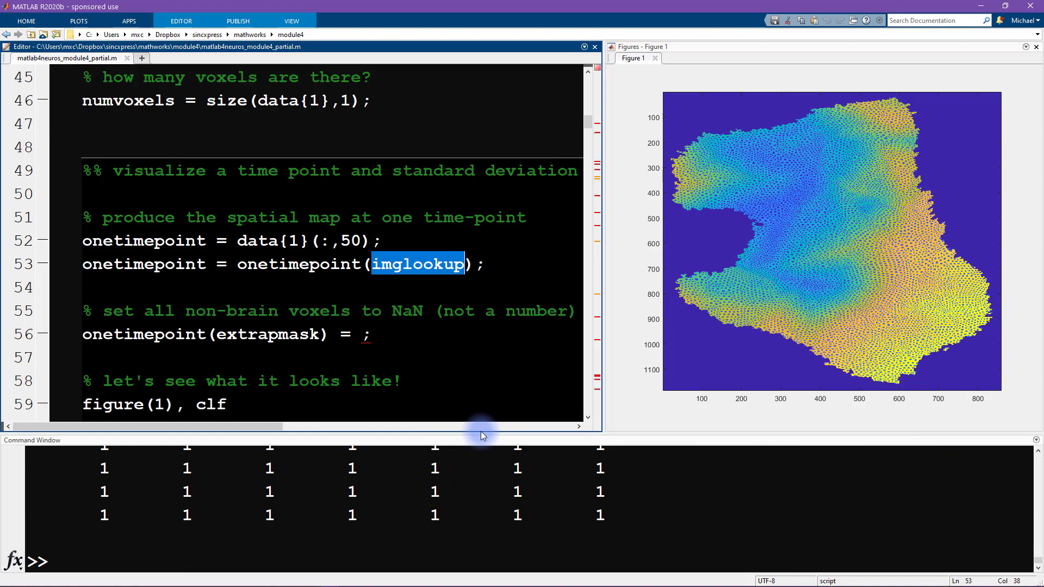
{"action": "left_click_drag", "start_coordinate": [481, 432], "coordinate": [480, 285]}
{"action": "scroll", "coordinate": [440, 392], "scroll_direction": "up", "scroll_amount": 1}
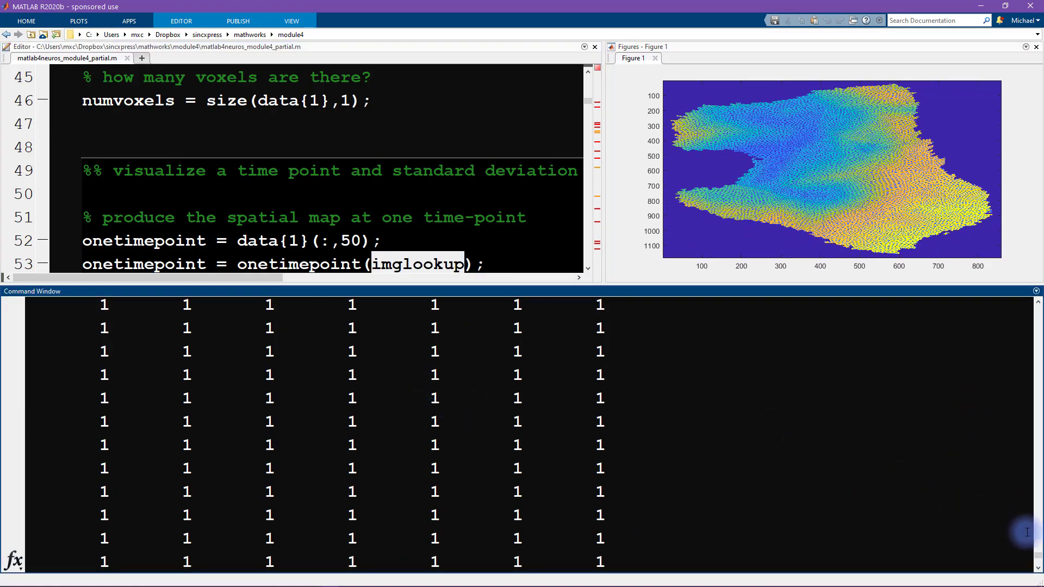
{"action": "left_click_drag", "start_coordinate": [1037, 556], "coordinate": [1037, 461]}
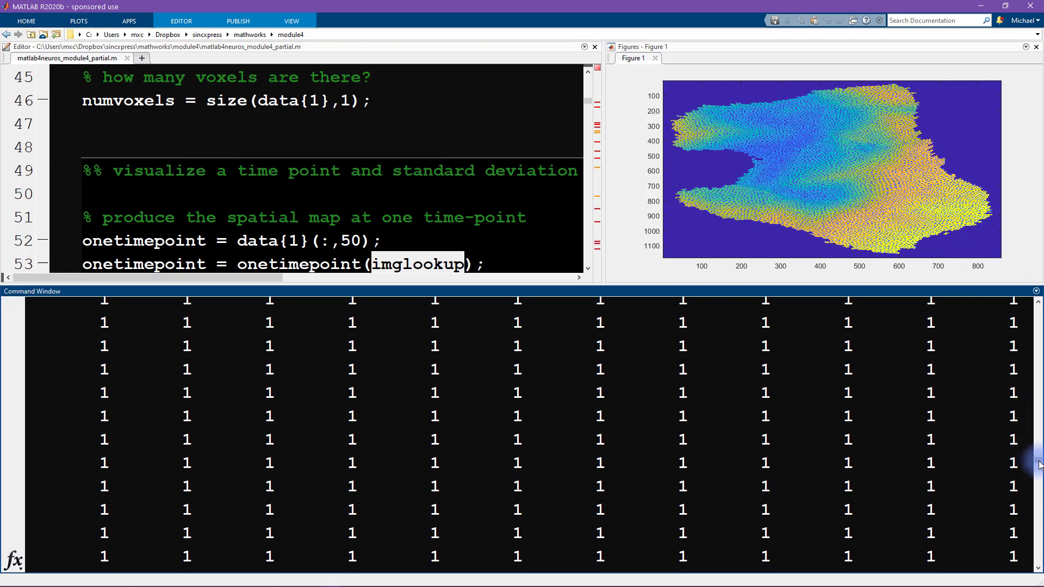
{"action": "mouse_move", "coordinate": [1037, 462]}
{"action": "left_mouse_down"}
{"action": "mouse_move", "coordinate": [1035, 424]}
{"action": "mouse_move", "coordinate": [1038, 432]}
{"action": "left_mouse_up"}
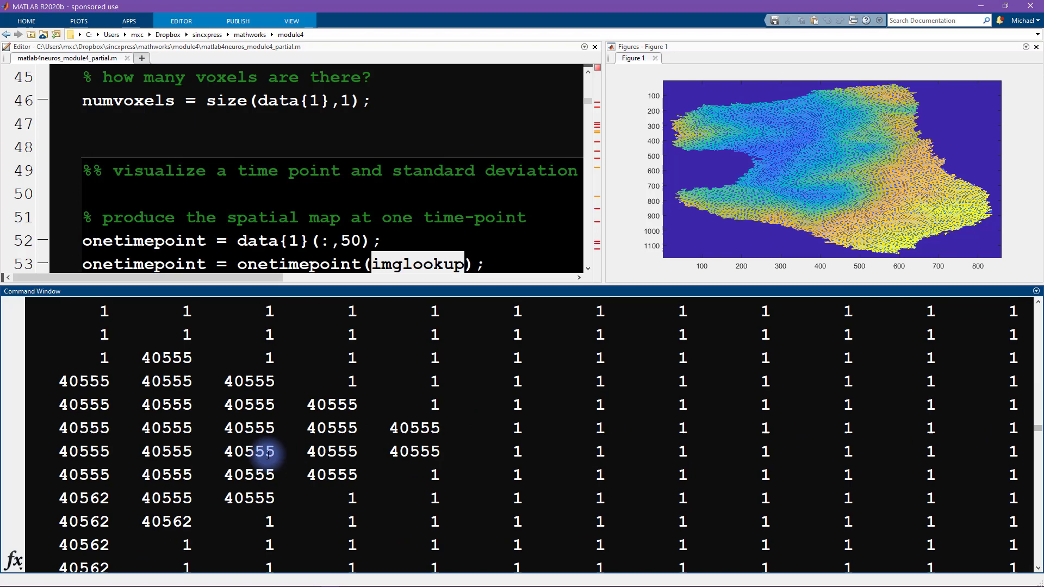
{"action": "left_click_drag", "start_coordinate": [266, 451], "coordinate": [128, 422]}
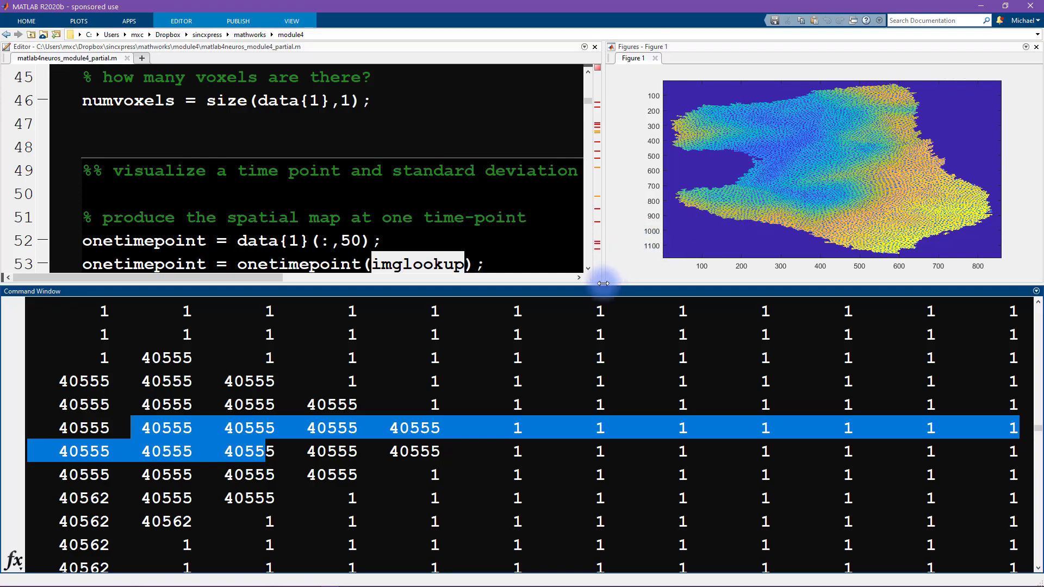
{"action": "left_click_drag", "start_coordinate": [603, 283], "coordinate": [603, 487]}
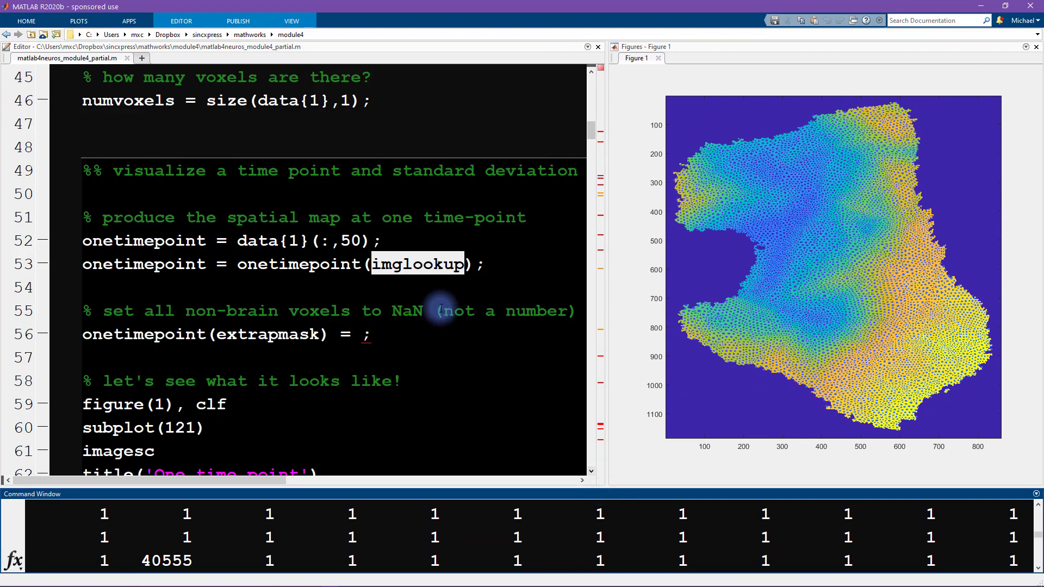
Step: Evaluate line 53 to reshape onetimepoint via imglookup into a 1185×859 image
{"action": "left_click", "coordinate": [309, 289]}
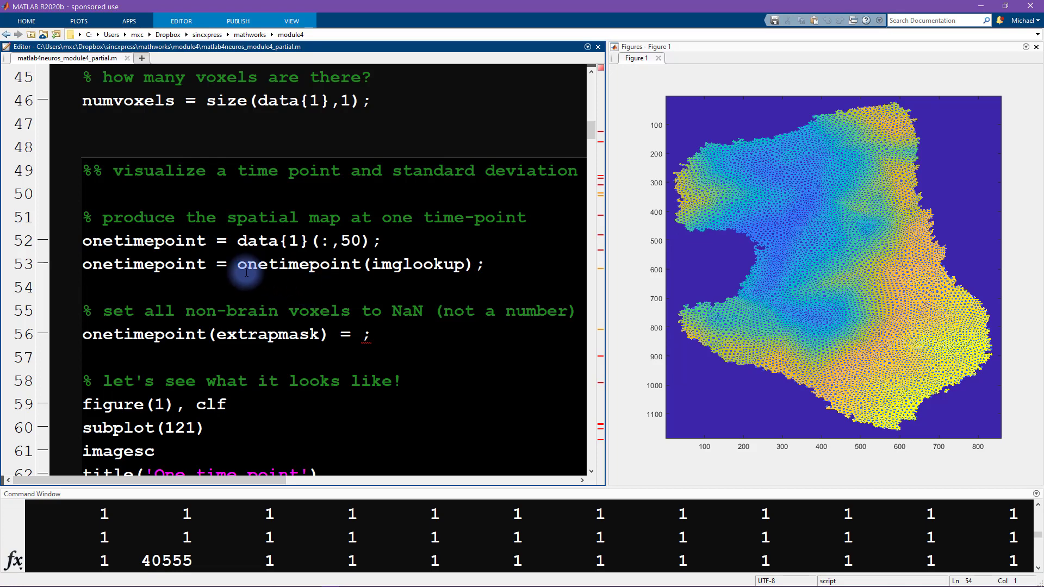
{"action": "double_click", "coordinate": [269, 264]}
{"action": "double_click", "coordinate": [392, 268]}
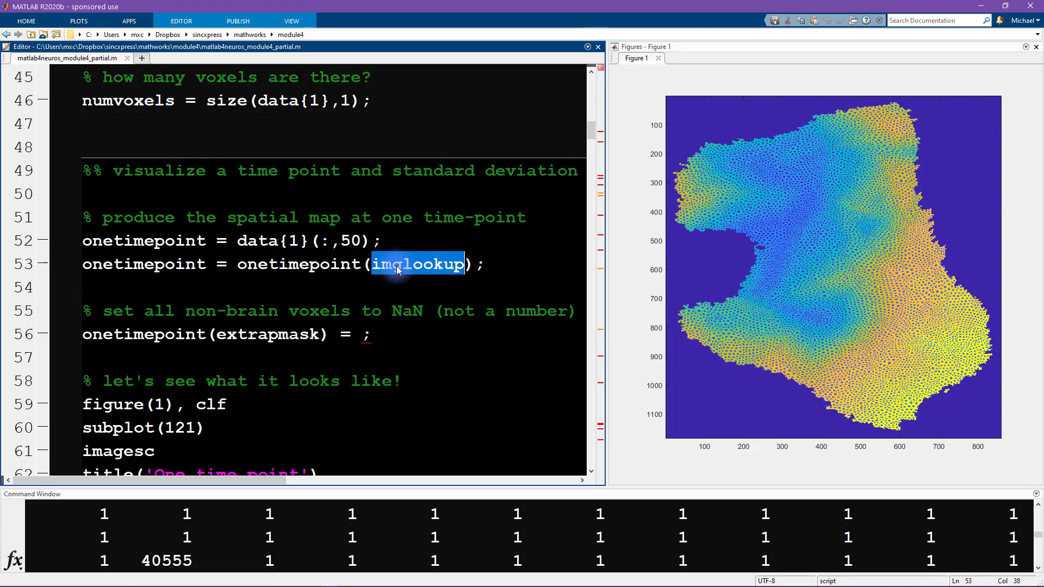
{"action": "left_click", "coordinate": [70, 268]}
{"action": "right_click", "coordinate": [137, 270]}
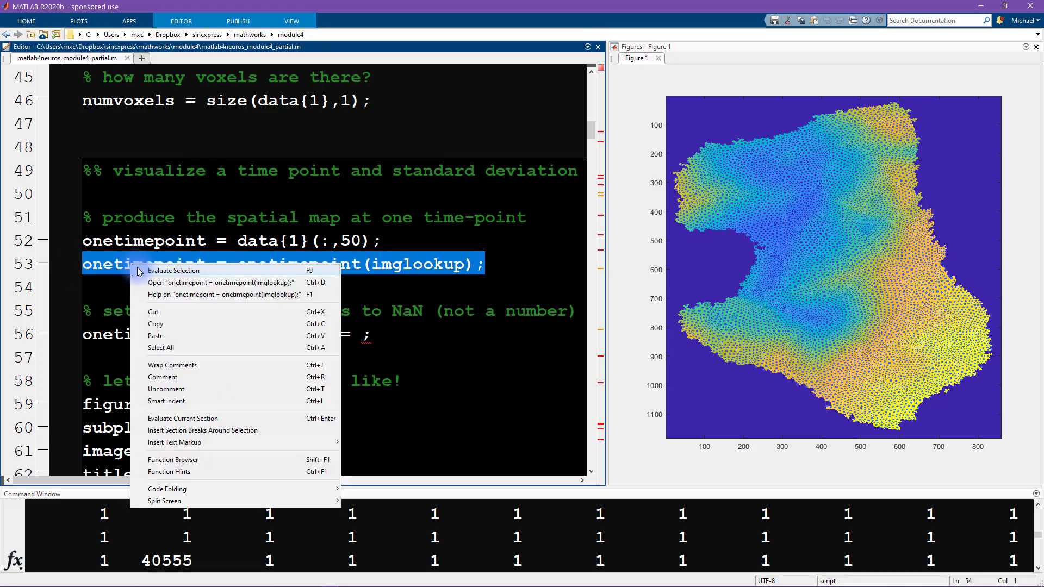
{"action": "left_click", "coordinate": [173, 272]}
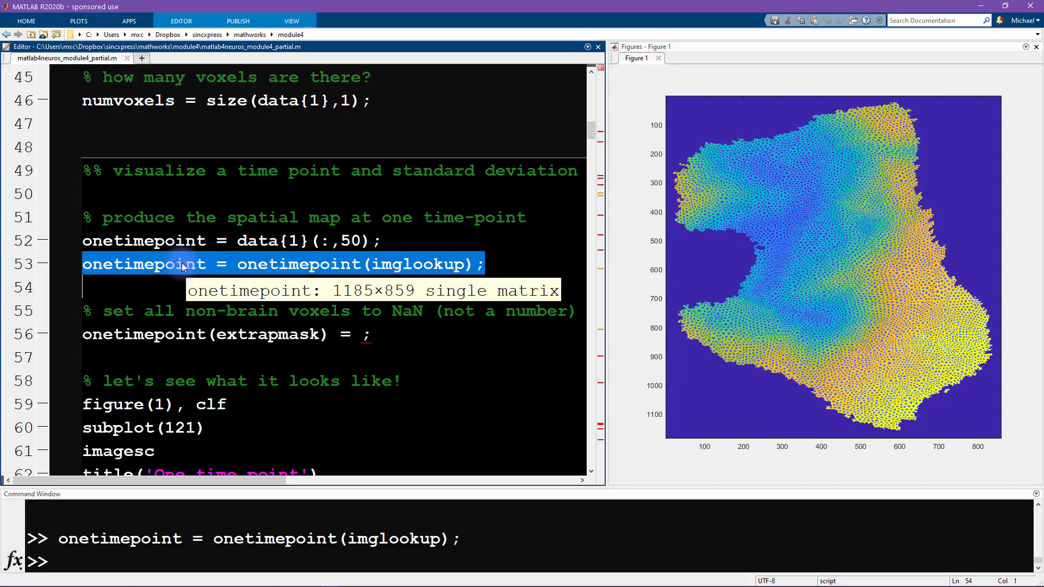
{"action": "left_click", "coordinate": [560, 509]}
{"action": "scroll", "coordinate": [268, 368], "scroll_direction": "down", "scroll_amount": 1}
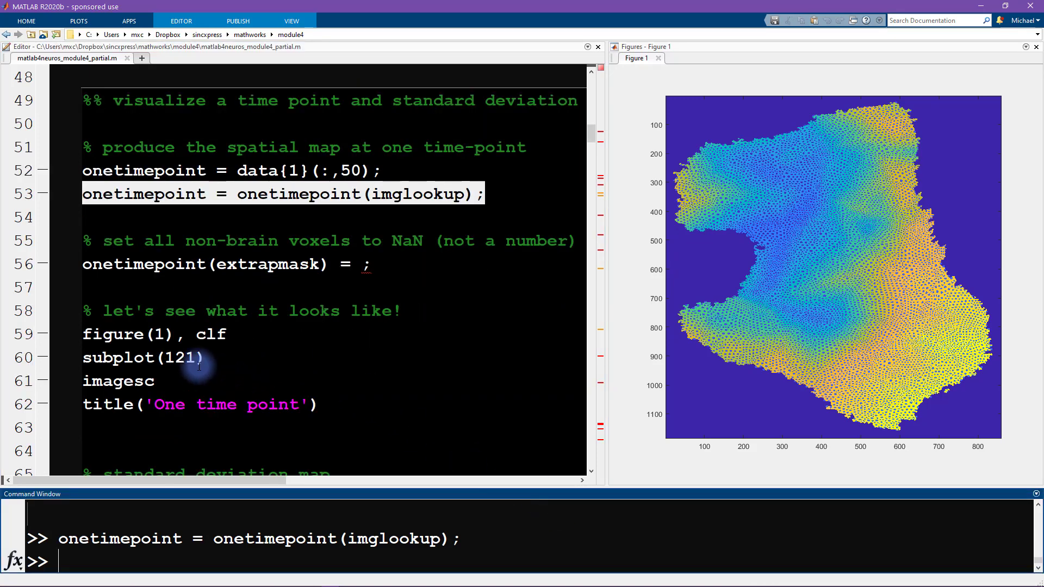
{"action": "left_click_drag", "start_coordinate": [166, 310], "coordinate": [372, 311]}
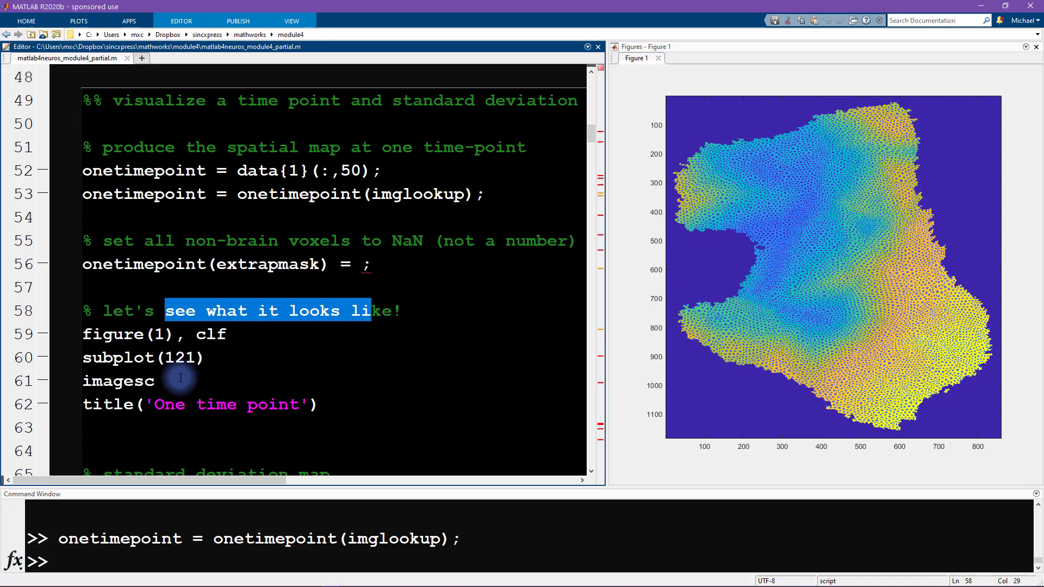
Step: Put onetimepoint inside imagesc( on line 61 and select plotting lines 59–62
{"action": "left_click", "coordinate": [181, 380]}
{"action": "type", "text": "("}
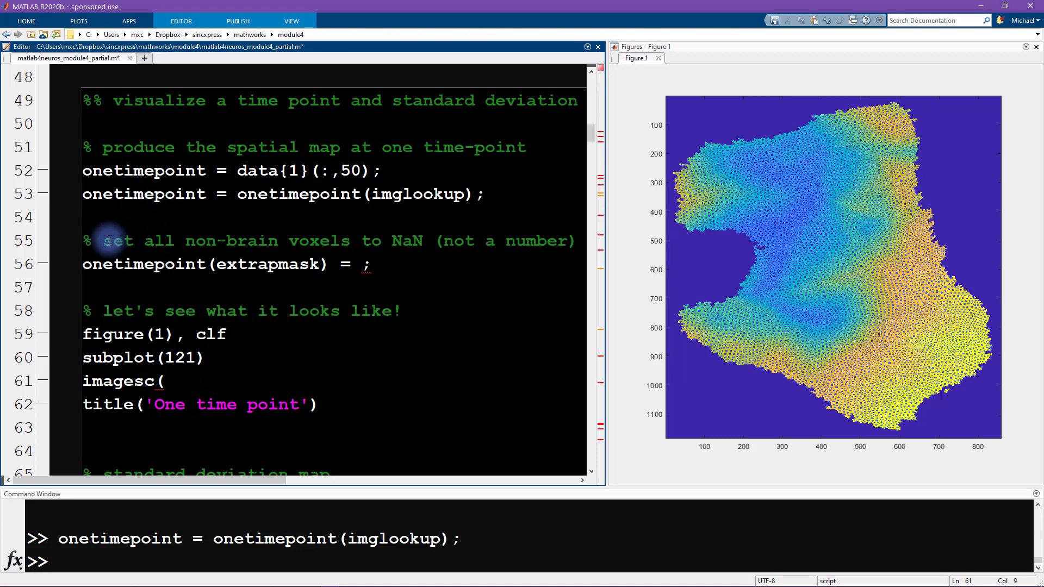
{"action": "mouse_move", "coordinate": [104, 241]}
{"action": "left_mouse_down"}
{"action": "mouse_move", "coordinate": [408, 260]}
{"action": "mouse_move", "coordinate": [371, 263]}
{"action": "left_mouse_up"}
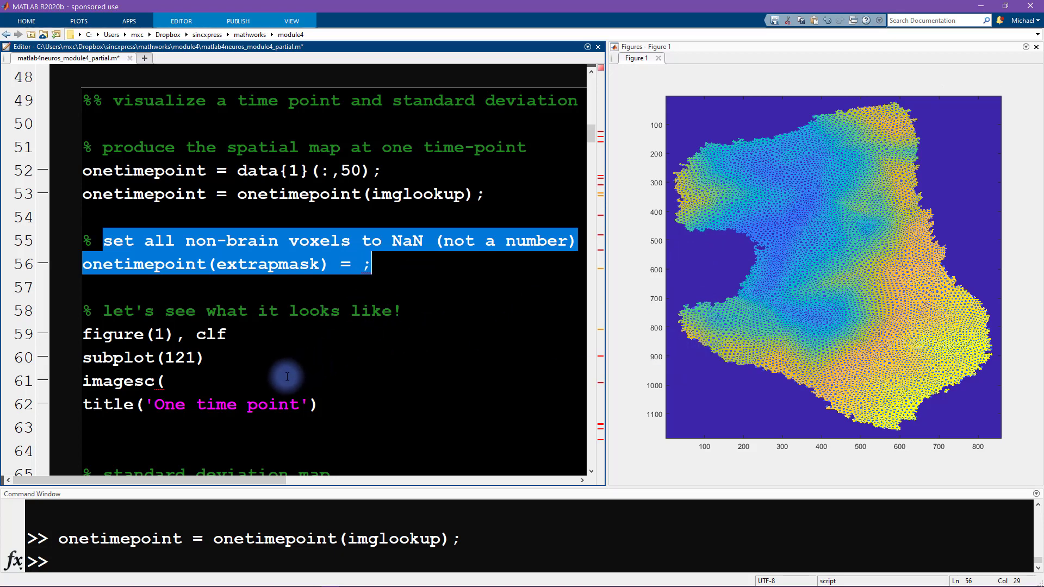
{"action": "left_click", "coordinate": [304, 372]}
{"action": "type", "text": "onetimep"}
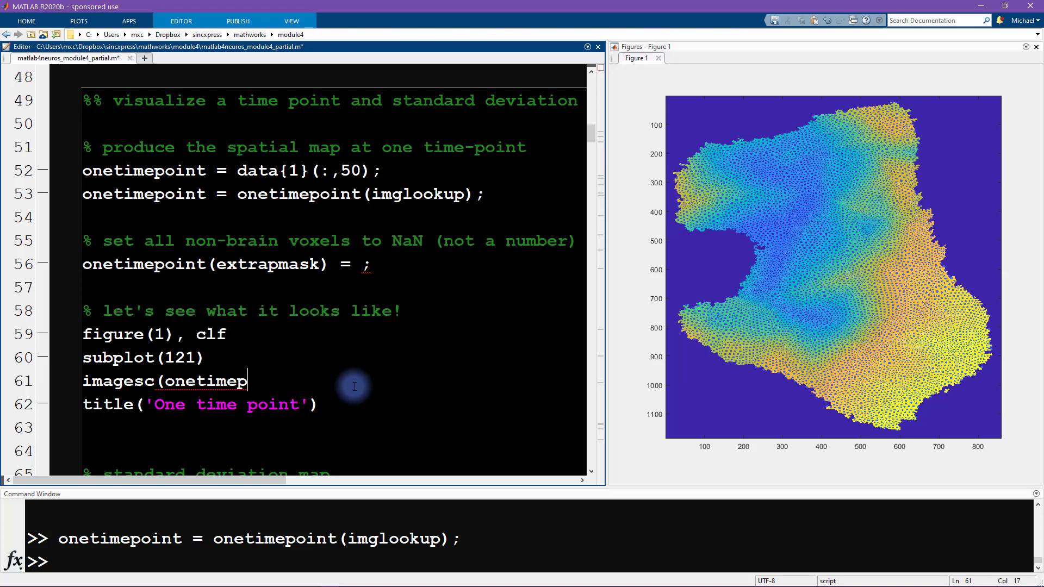
{"action": "type", "text": "oint"}
{"action": "left_click_drag", "start_coordinate": [347, 412], "coordinate": [74, 334]}
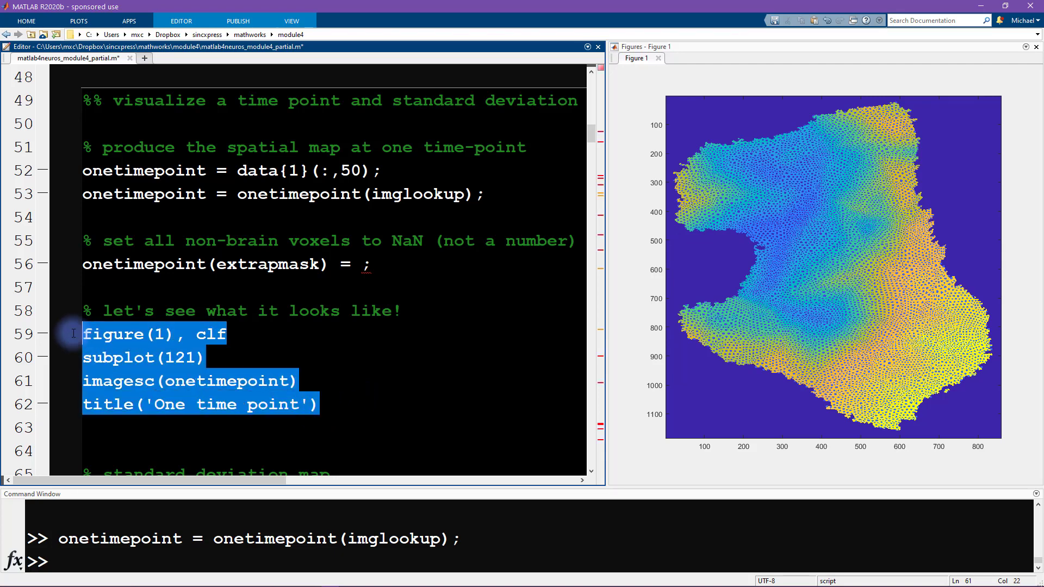
{"action": "right_click", "coordinate": [128, 352]}
Step: Run plotting lines 59–62 for the One time point map and apply colormap jet
{"action": "left_click", "coordinate": [166, 349]}
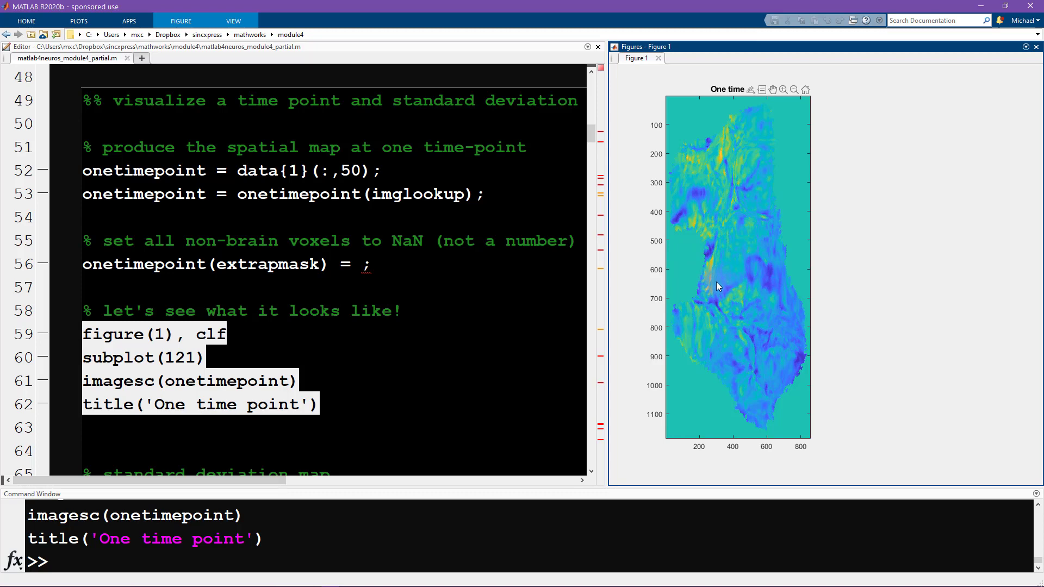
{"action": "left_click", "coordinate": [632, 501]}
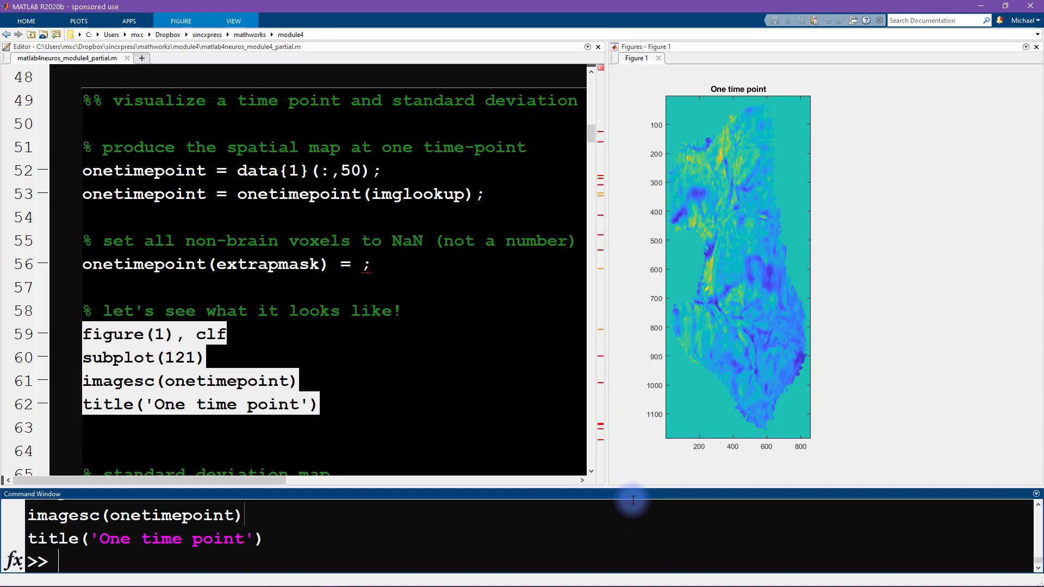
{"action": "left_click", "coordinate": [528, 562]}
{"action": "type", "text": "colormap"}
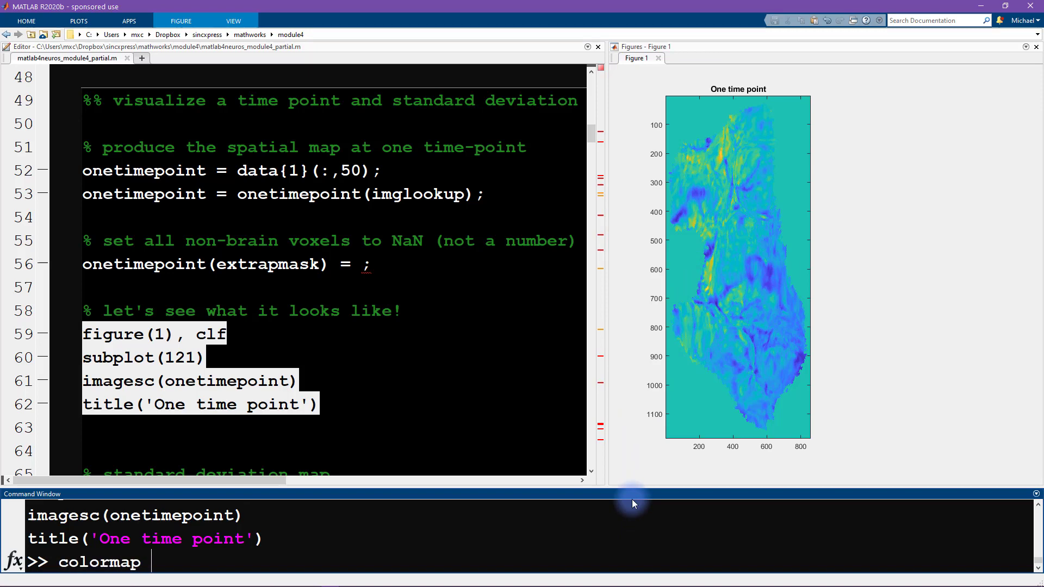
{"action": "type", "text": " jet"}
{"action": "key", "text": "Return"}
{"action": "type", "text": "cl"}
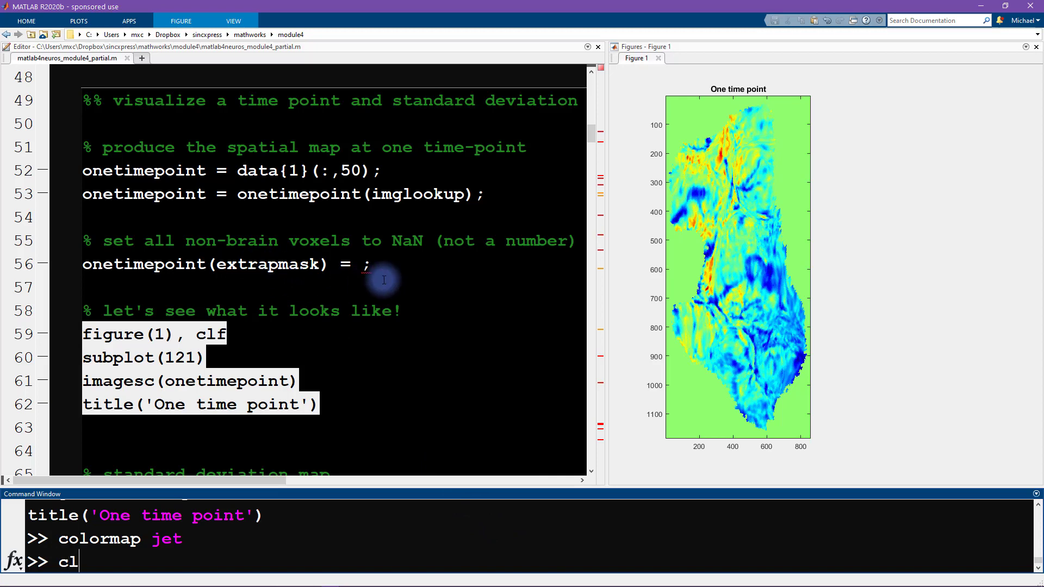
{"action": "type", "text": "f"}
Step: Run clf and imagesc(extrapmask), then inspect extrapmask on line 56
{"action": "key", "text": "Return"}
{"action": "type", "text": "imagesc(e"}
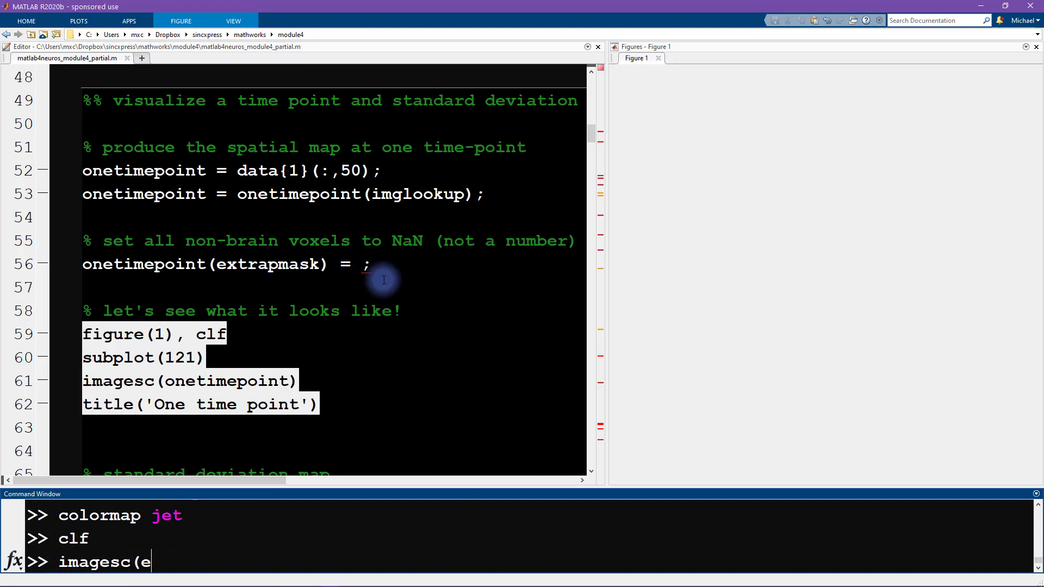
{"action": "type", "text": "xtrapmask"}
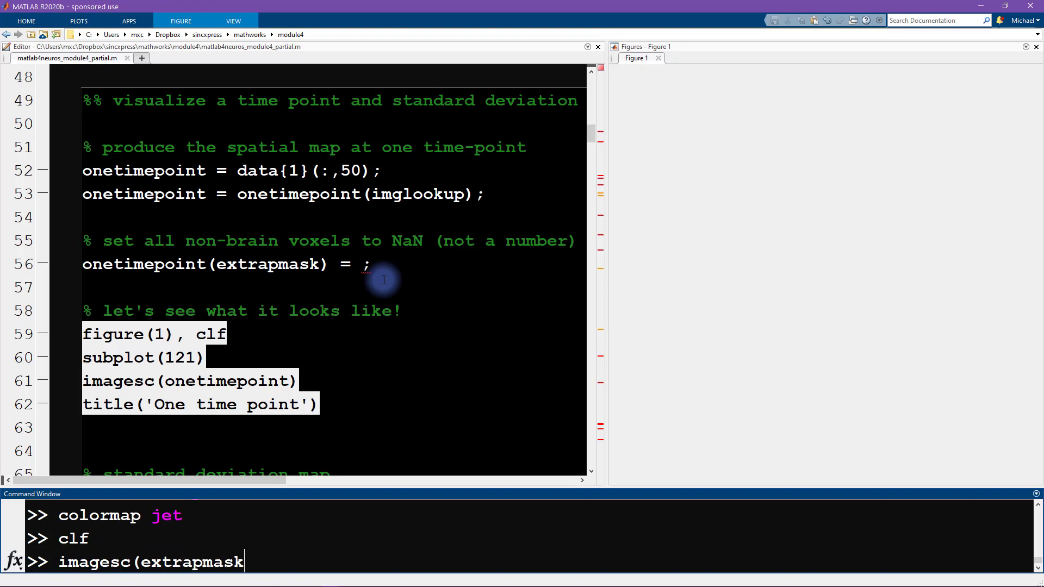
{"action": "type", "text": ")"}
{"action": "key", "text": "Return"}
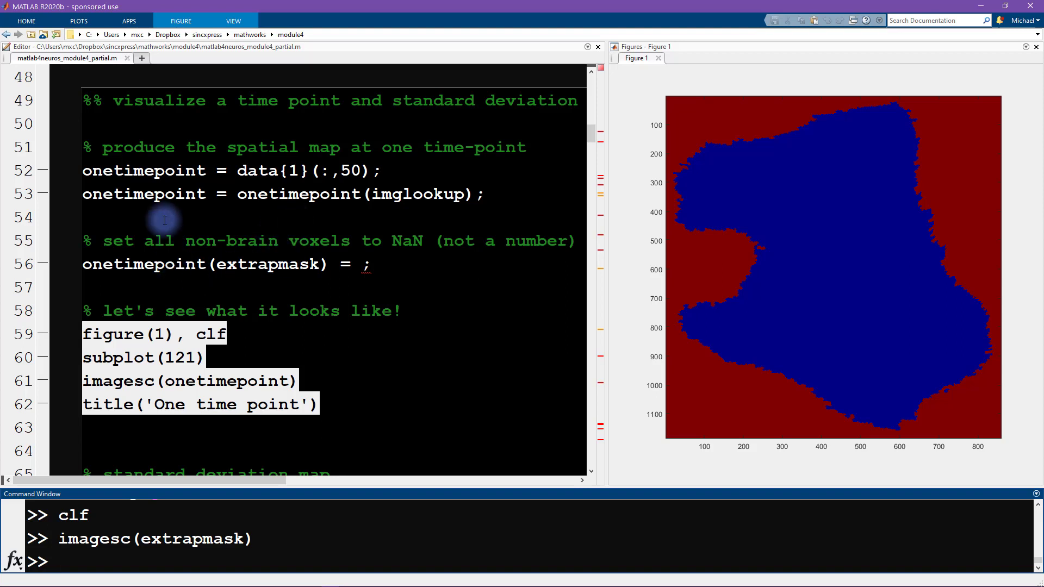
{"action": "left_click", "coordinate": [165, 194]}
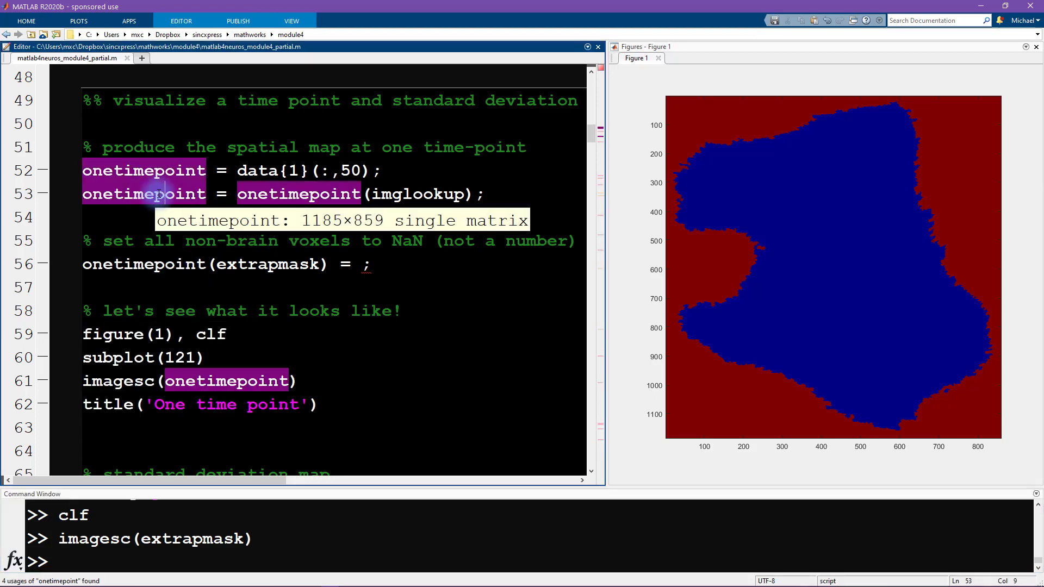
{"action": "left_click_drag", "start_coordinate": [215, 265], "coordinate": [322, 265]}
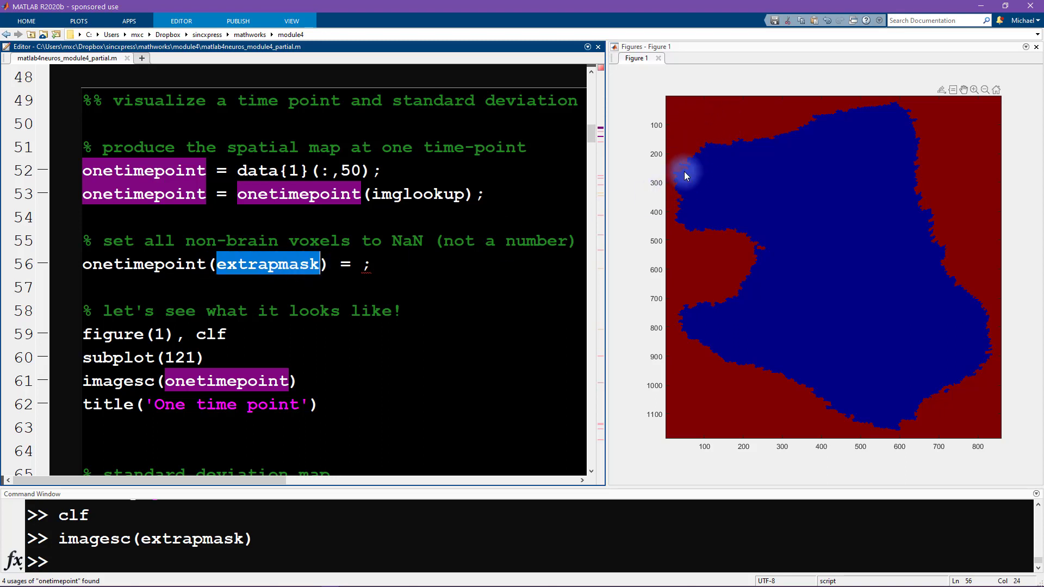
Step: Run line 56 to set the non-brain voxels to NaN
{"action": "left_click", "coordinate": [364, 263]}
{"action": "type", "text": "nan"}
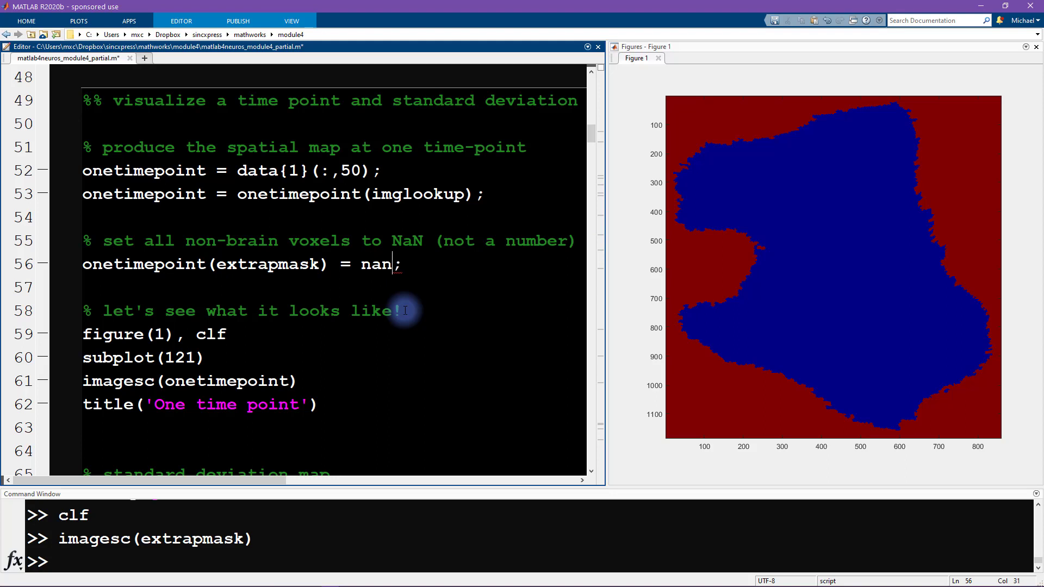
{"action": "left_click", "coordinate": [71, 268]}
{"action": "right_click", "coordinate": [132, 262]}
{"action": "left_click", "coordinate": [163, 258]}
Step: Re-run plotting lines 58–62 to redraw the One time point map with only the brain
{"action": "left_click_drag", "start_coordinate": [72, 311], "coordinate": [97, 405]}
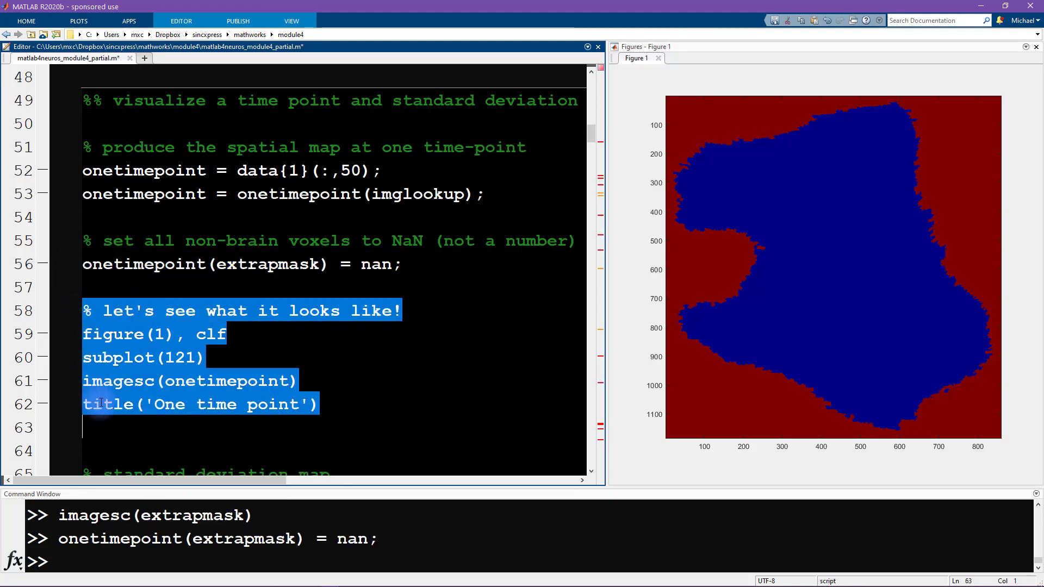
{"action": "right_click", "coordinate": [129, 346]}
{"action": "left_click", "coordinate": [163, 353]}
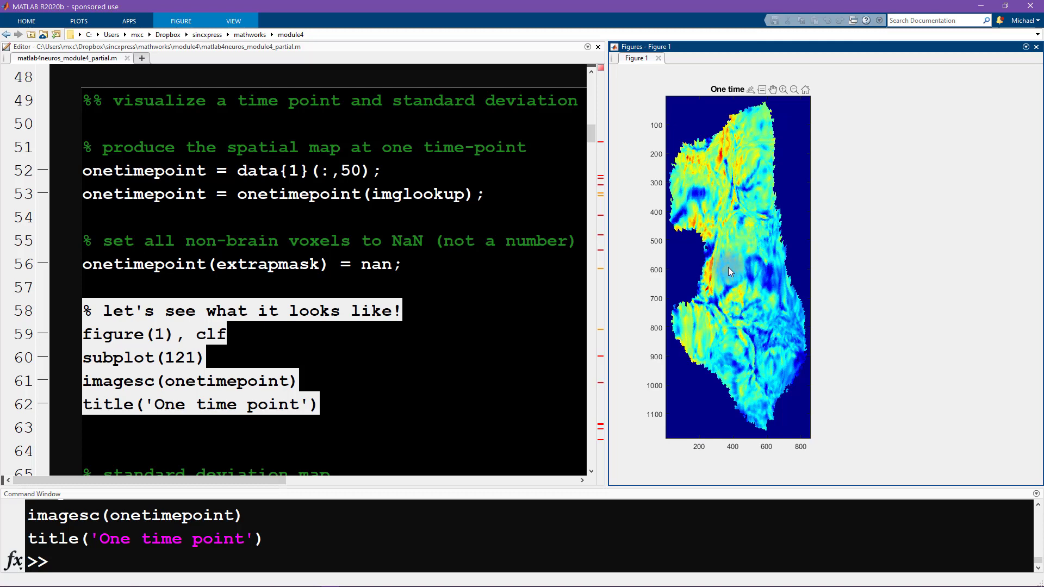
{"action": "scroll", "coordinate": [336, 237], "scroll_direction": "down", "scroll_amount": 1}
{"action": "scroll", "coordinate": [337, 237], "scroll_direction": "down", "scroll_amount": 1}
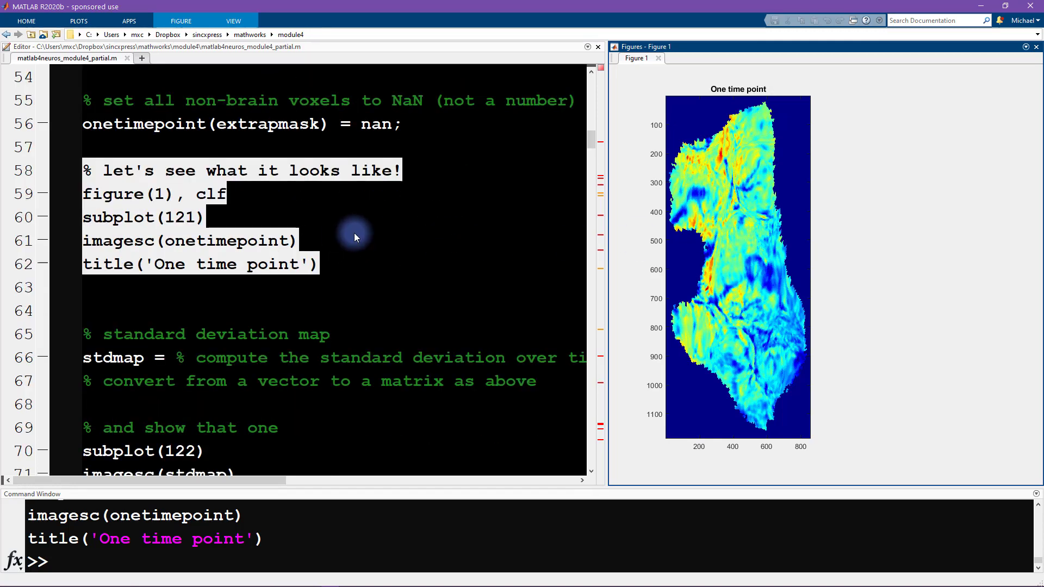
{"action": "left_click_drag", "start_coordinate": [103, 333], "coordinate": [357, 333]}
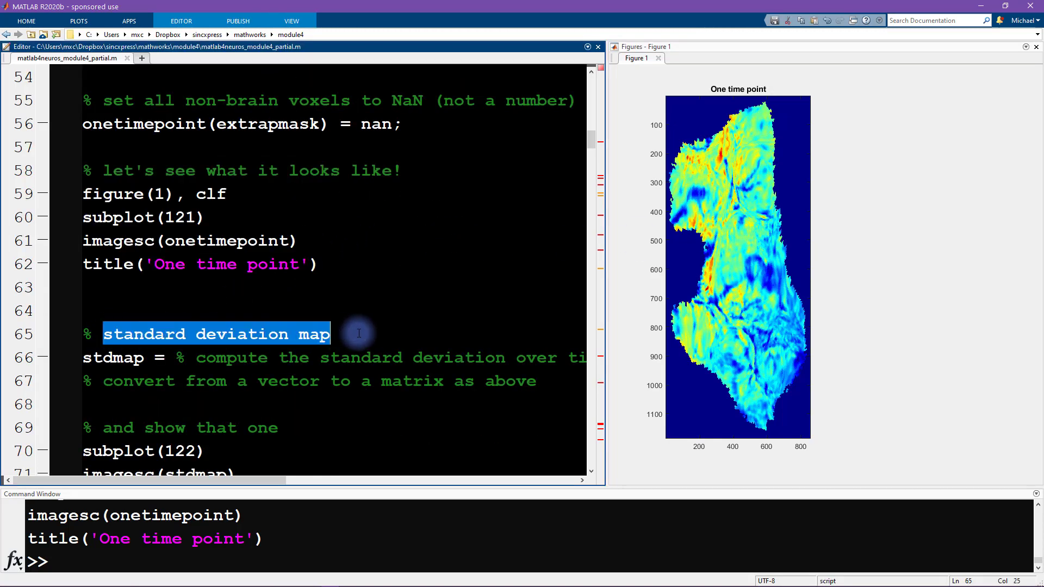
Step: Edit and run line 66 to compute the standard deviation map stdmap
{"action": "left_click", "coordinate": [175, 358]}
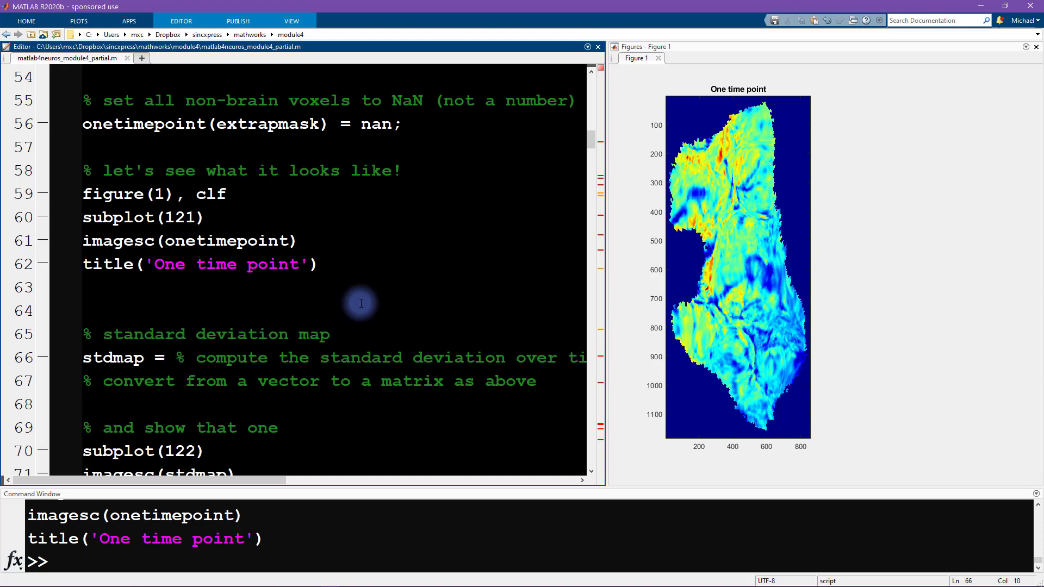
{"action": "type", "text": "std("}
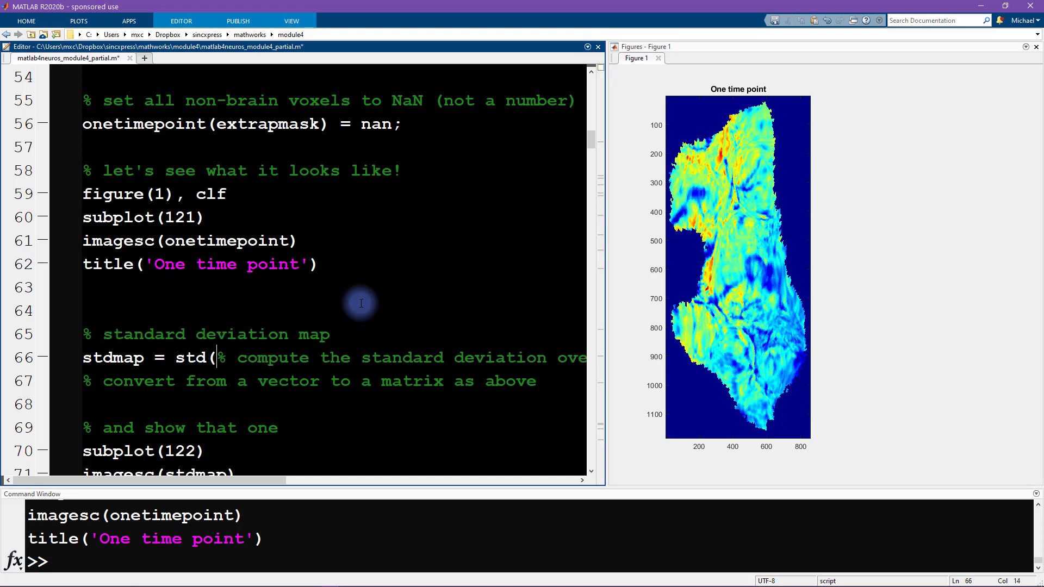
{"action": "type", "text": "data"}
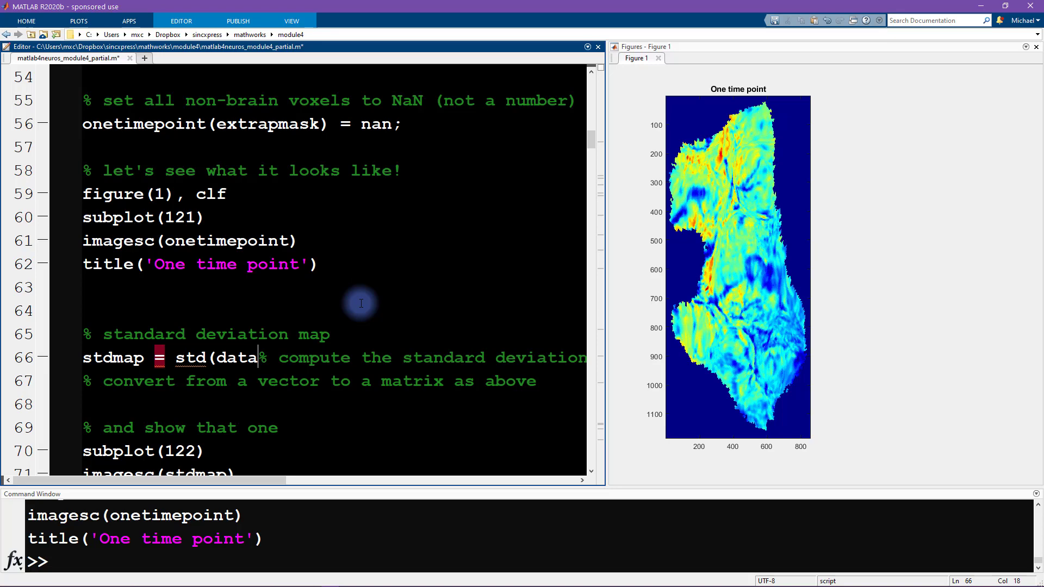
{"action": "type", "text": "{"}
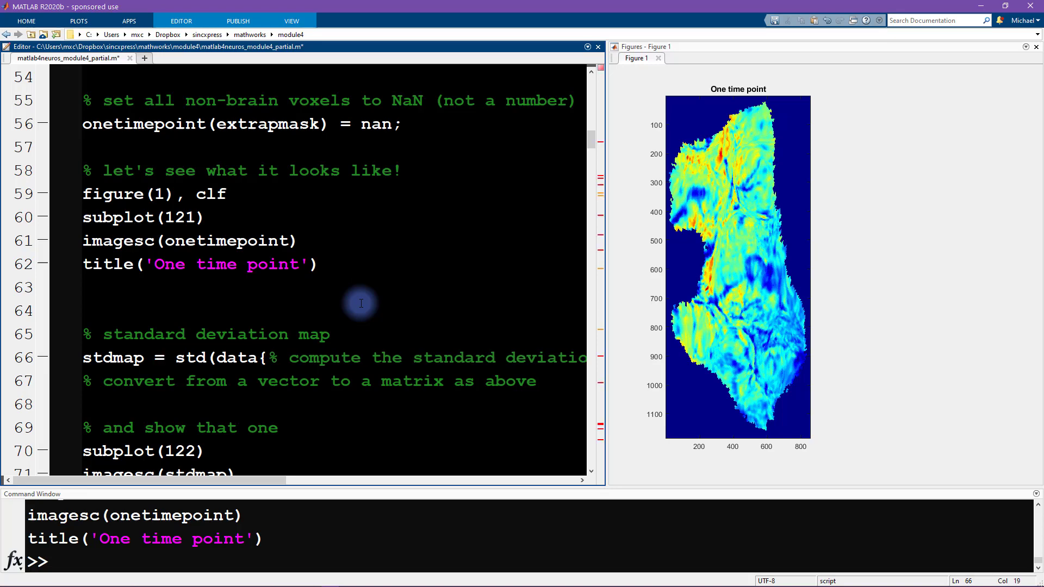
{"action": "type", "text": "1});"}
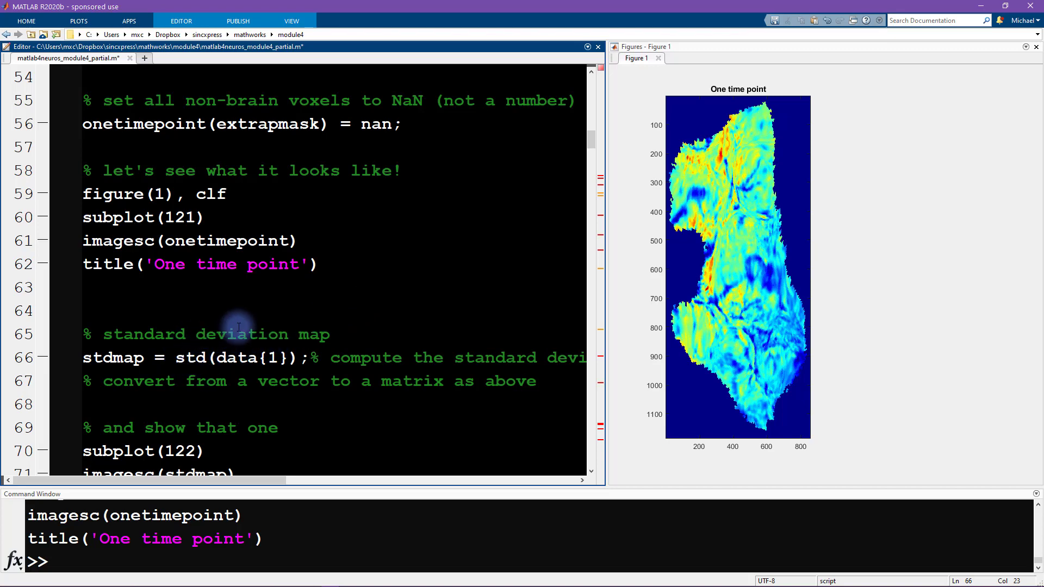
{"action": "scroll", "coordinate": [269, 287], "scroll_direction": "down", "scroll_amount": 1}
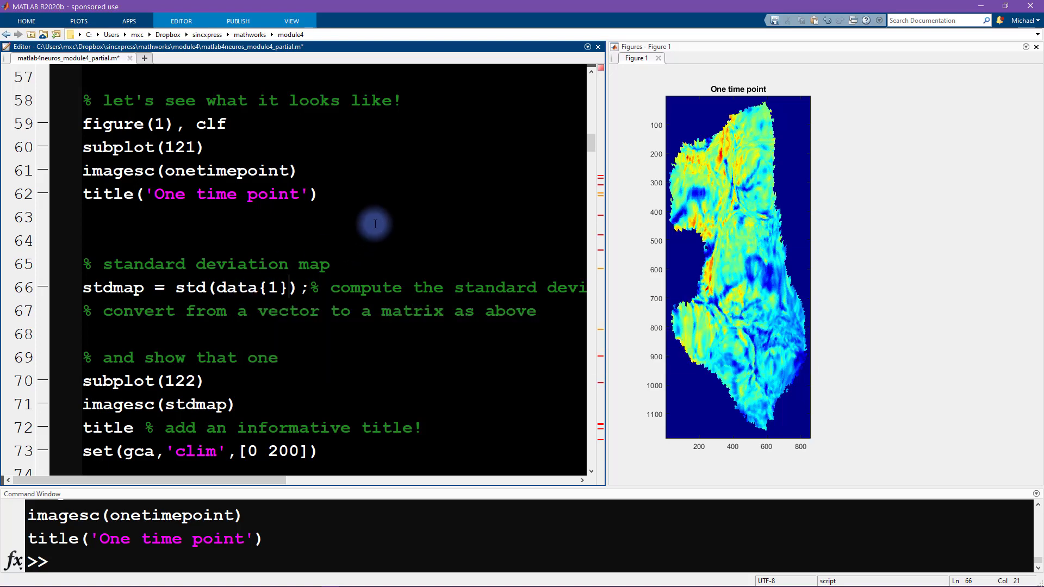
{"action": "type", "text": ",[],2"}
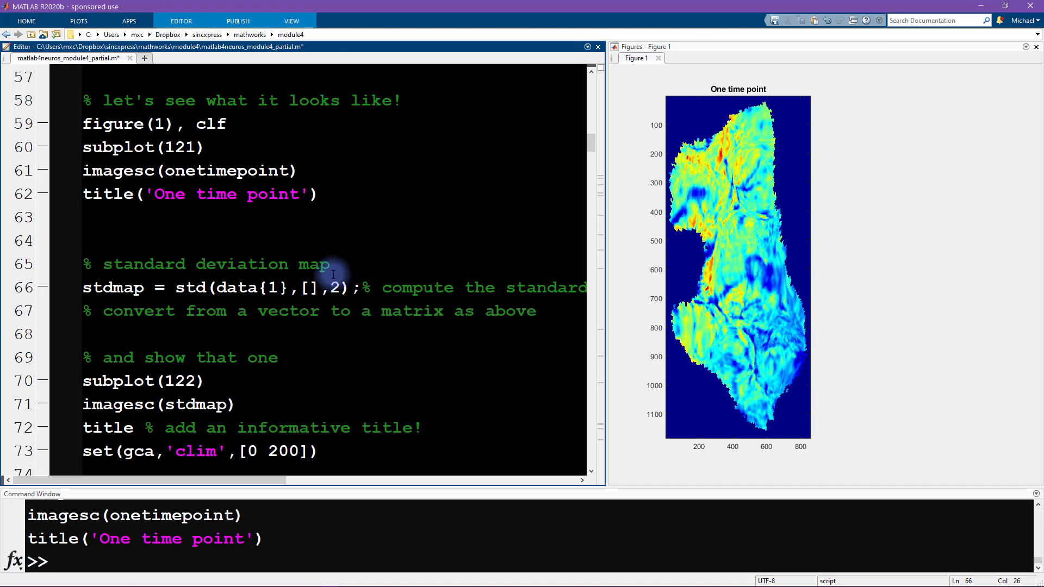
{"action": "left_click_drag", "start_coordinate": [341, 287], "coordinate": [324, 288]}
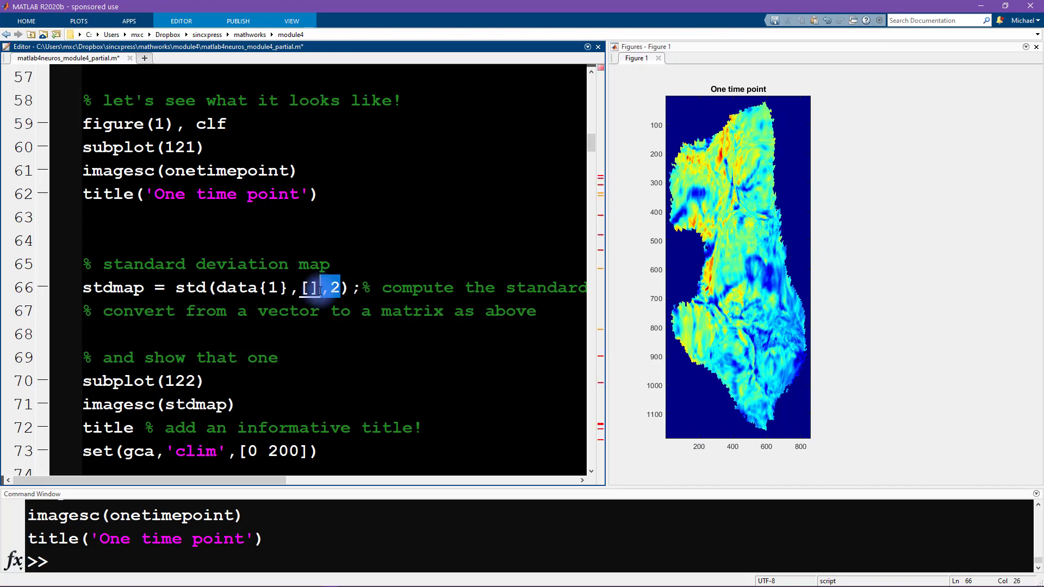
{"action": "left_click", "coordinate": [72, 291]}
{"action": "right_click", "coordinate": [136, 289]}
{"action": "left_click", "coordinate": [179, 298]}
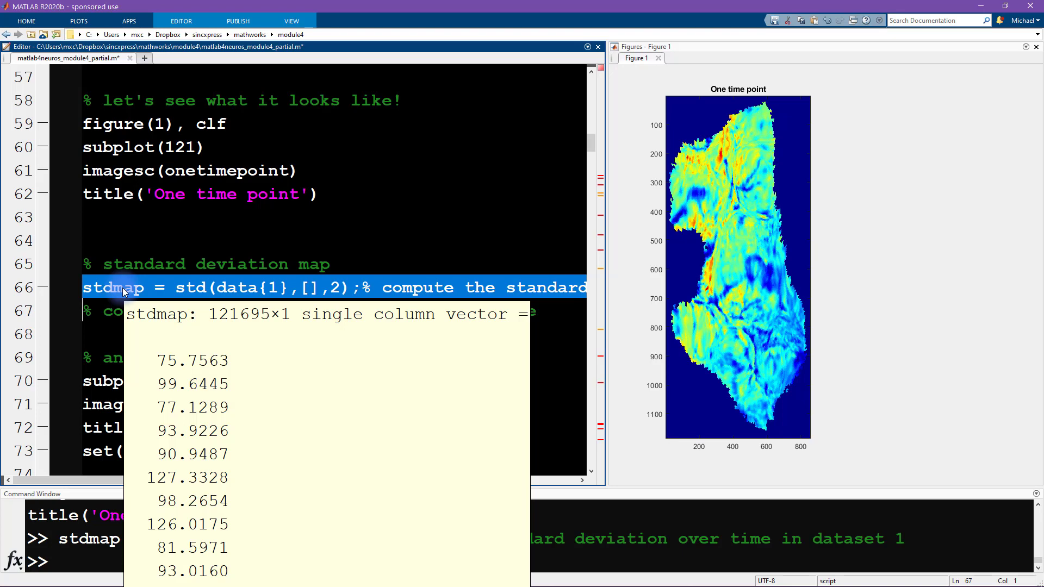
{"action": "mouse_move", "coordinate": [737, 266]}
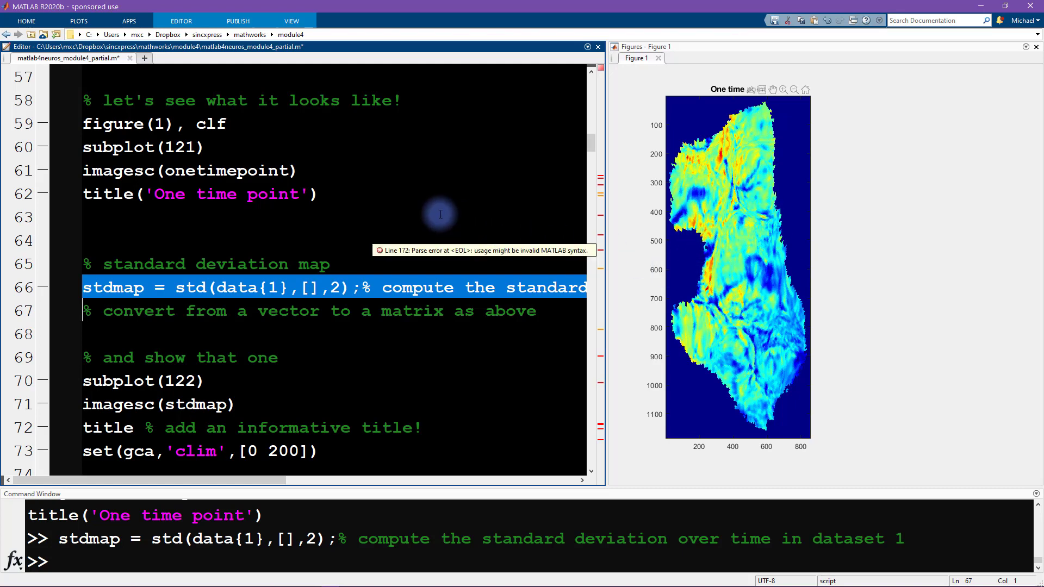
{"action": "scroll", "coordinate": [335, 228], "scroll_direction": "up", "scroll_amount": 1}
{"action": "scroll", "coordinate": [244, 196], "scroll_direction": "up", "scroll_amount": 1}
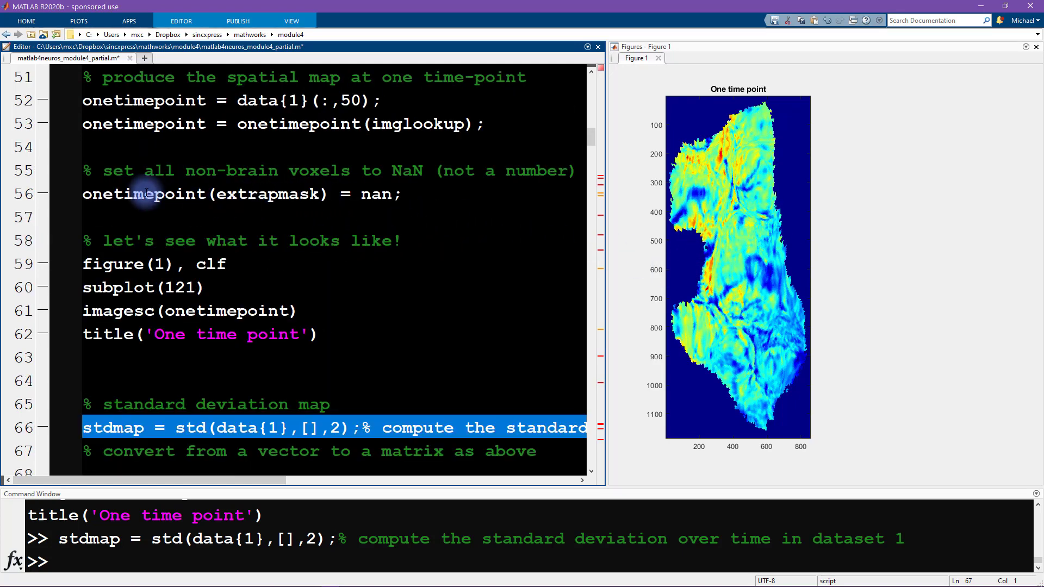
Step: Copy lines 53–56 below line 67 and remove the extra blank line and duplicate comment
{"action": "left_click_drag", "start_coordinate": [82, 194], "coordinate": [75, 124]}
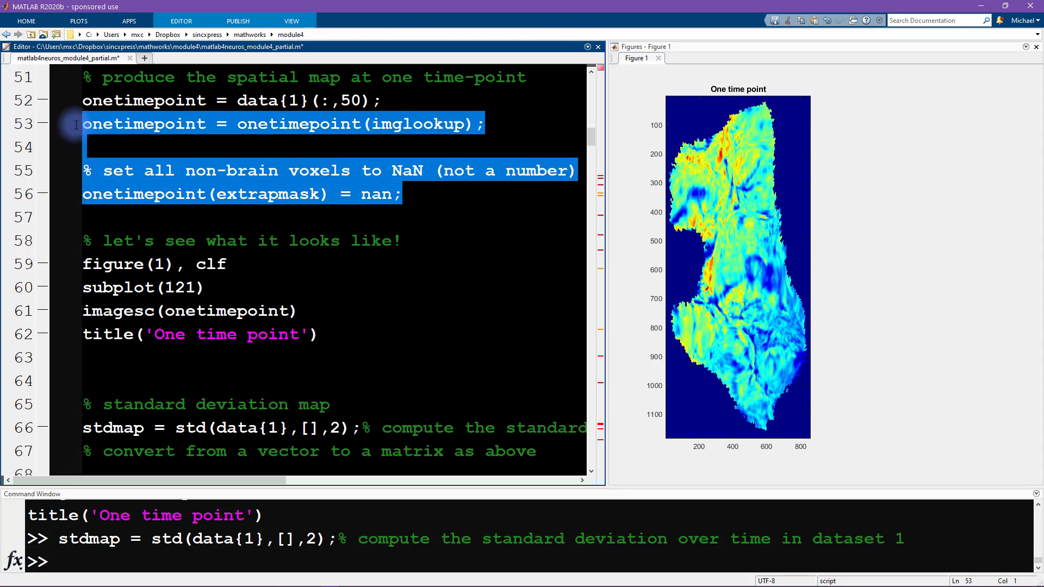
{"action": "left_click", "coordinate": [167, 155]}
{"action": "scroll", "coordinate": [168, 176], "scroll_direction": "down", "scroll_amount": 3}
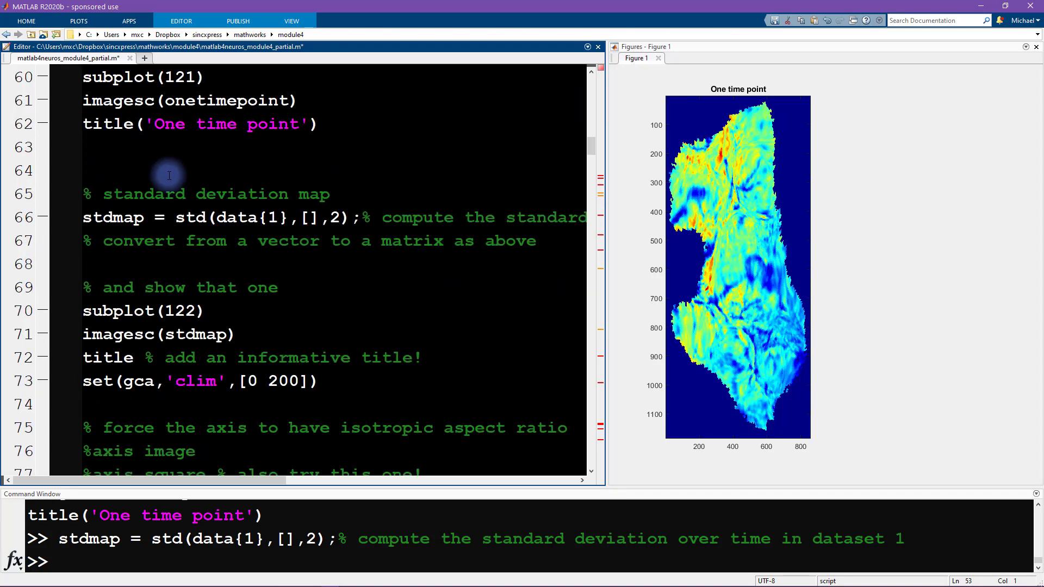
{"action": "left_click", "coordinate": [114, 257]}
{"action": "type", "text": "onetimepoint = onetimepoint(imglookup);  % set all non-brain voxels to NaN (not a number) onetimepoint(extrapmask) = nan;"}
{"action": "key", "text": "Up"}
{"action": "key", "text": "shift+Up"}
{"action": "key", "text": "shift+Up"}
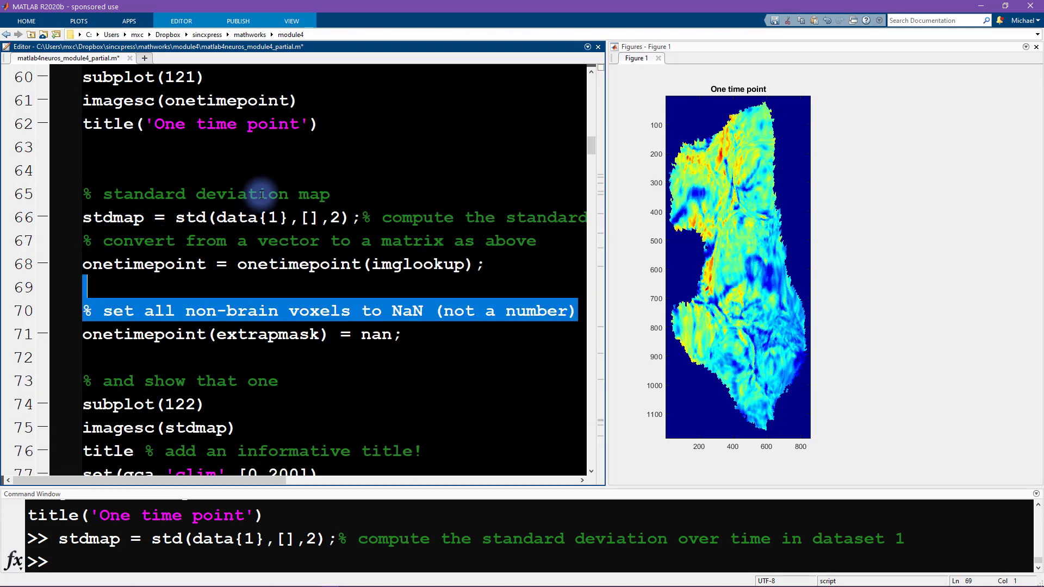
{"action": "key", "text": "Delete"}
{"action": "key", "text": "Up"}
{"action": "key", "text": "Up"}
{"action": "key", "text": "Up"}
{"action": "key", "text": "ctrl+shift+Right"}
{"action": "key", "text": "ctrl+c"}
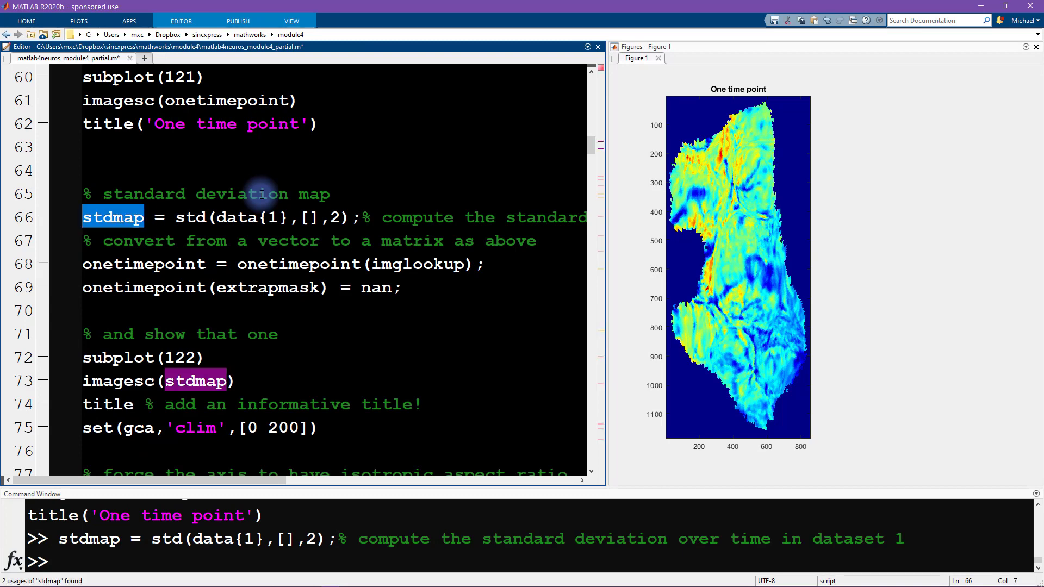
Step: Replace onetimepoint with stdmap in the pasted lines 68 and 69
{"action": "left_click", "coordinate": [166, 264]}
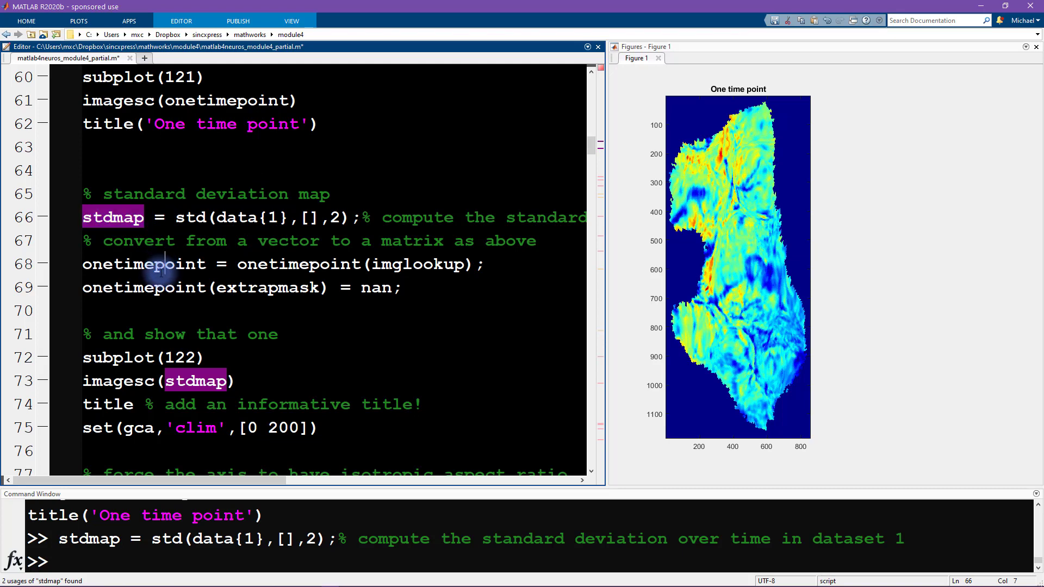
{"action": "double_click", "coordinate": [270, 265]}
{"action": "key", "text": "ctrl+v"}
{"action": "double_click", "coordinate": [155, 264]}
{"action": "key", "text": "ctrl+v"}
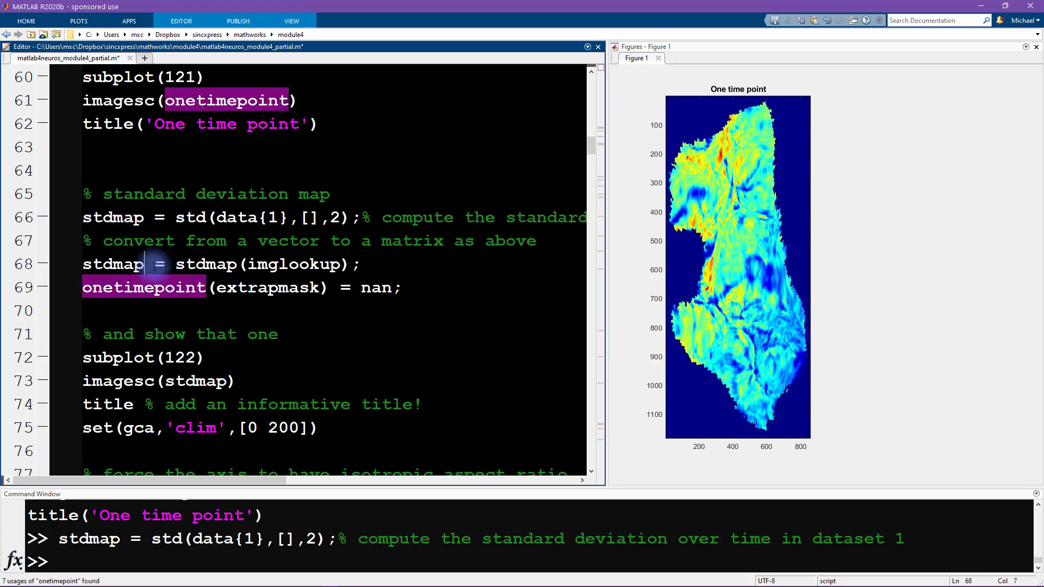
{"action": "double_click", "coordinate": [143, 287]}
{"action": "key", "text": "ctrl+v"}
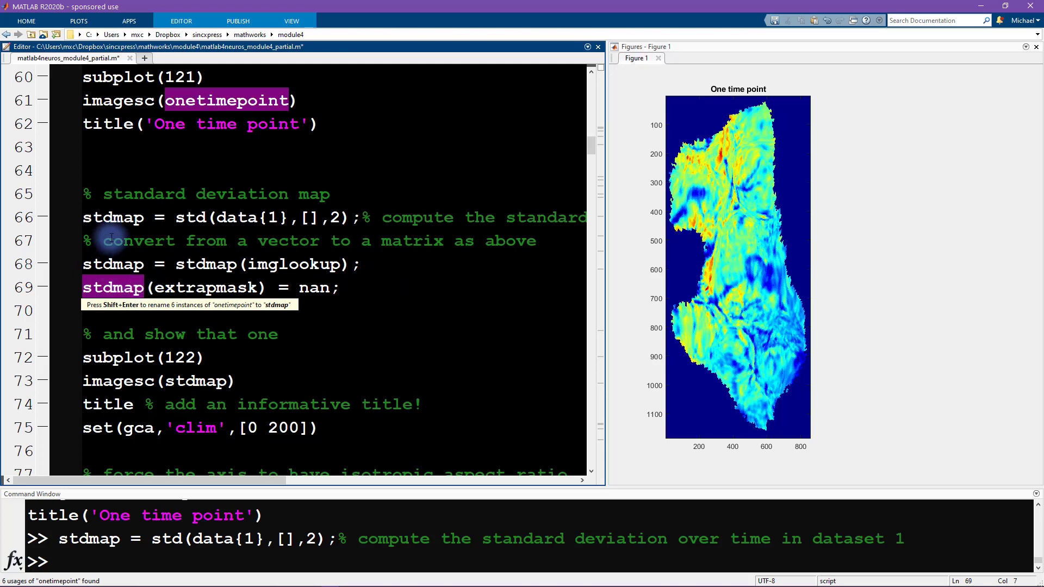
{"action": "left_click", "coordinate": [113, 217]}
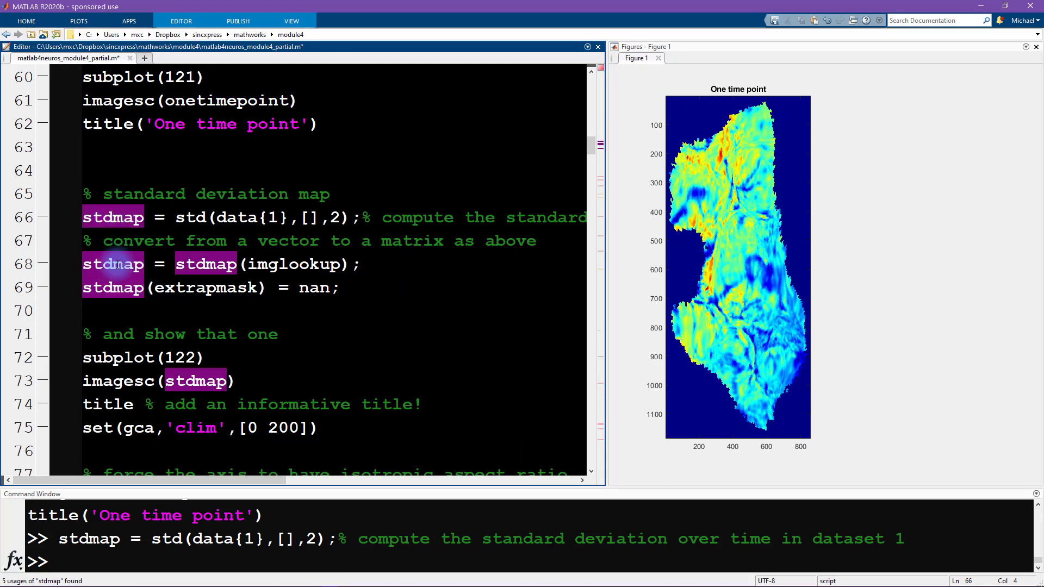
Step: Rerun line 66 and run line 68 to reshape stdmap into an image matrix
{"action": "triple_click", "coordinate": [113, 222]}
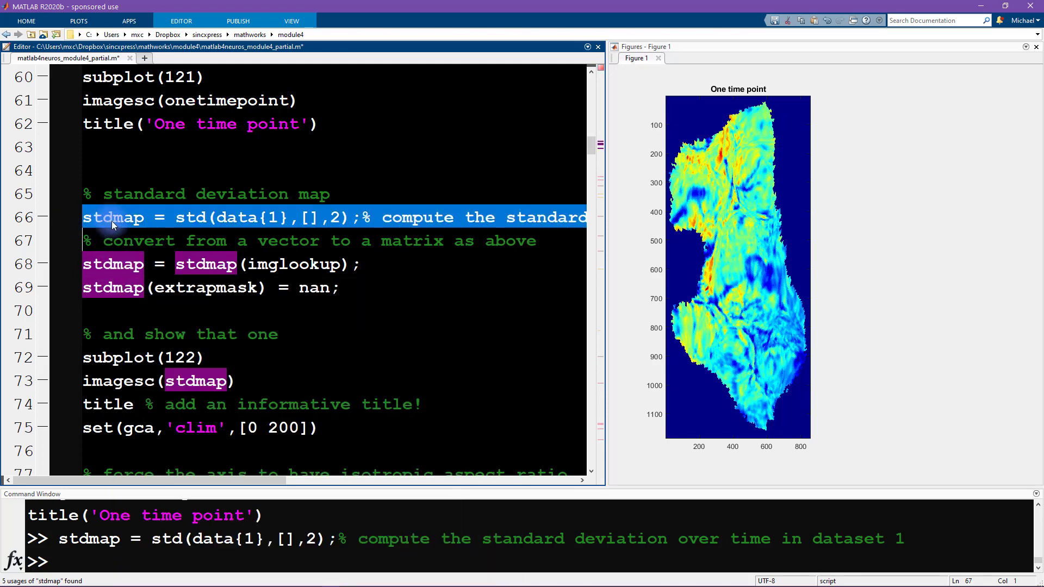
{"action": "key", "text": "F9"}
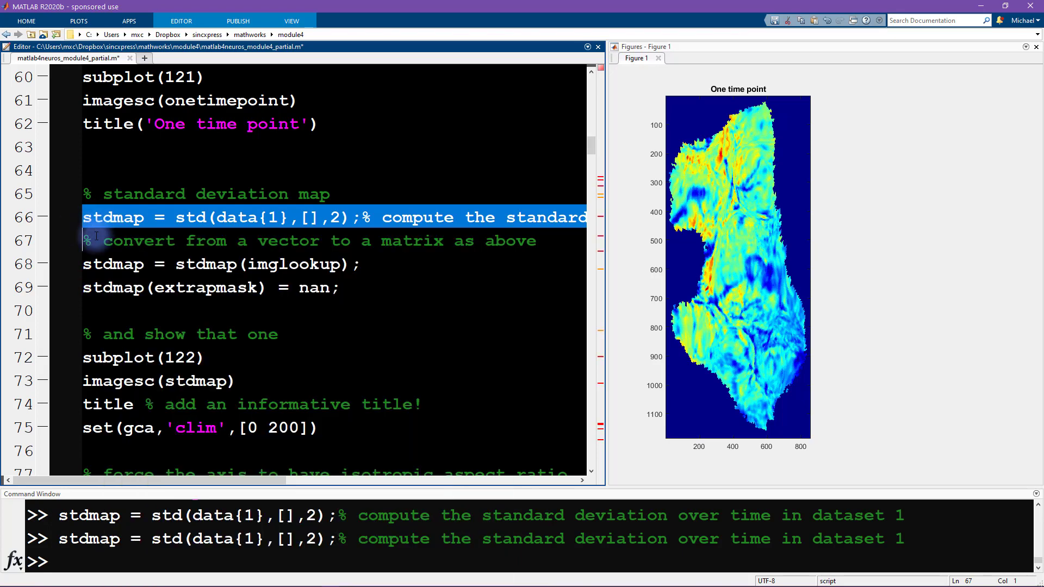
{"action": "triple_click", "coordinate": [115, 268]}
{"action": "right_click", "coordinate": [119, 271]}
{"action": "left_click", "coordinate": [138, 276]}
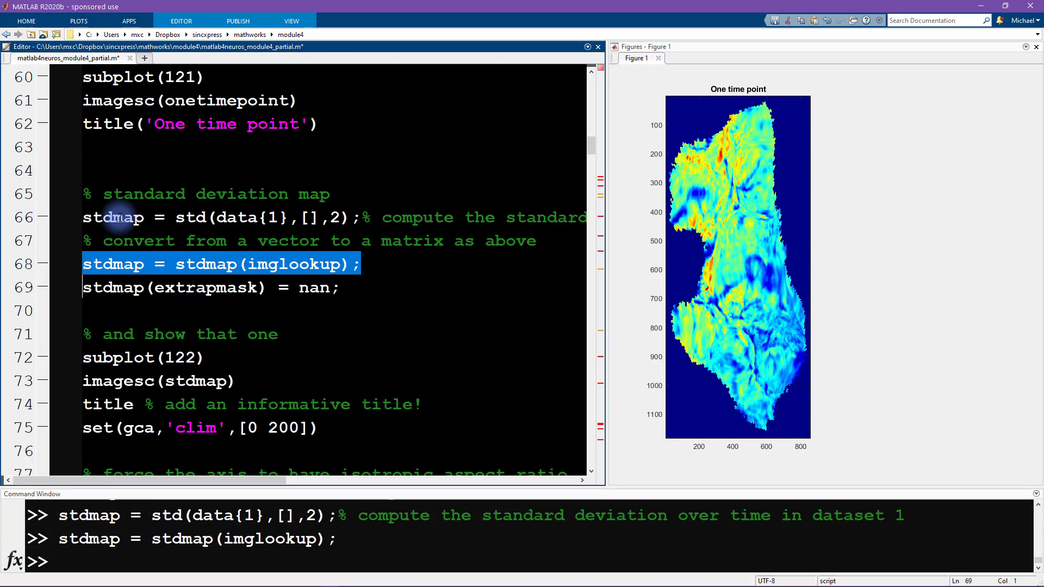
Step: Run line 69, stdmap(extrapmask) = nan, to blank the non-brain voxels
{"action": "left_click", "coordinate": [92, 216]}
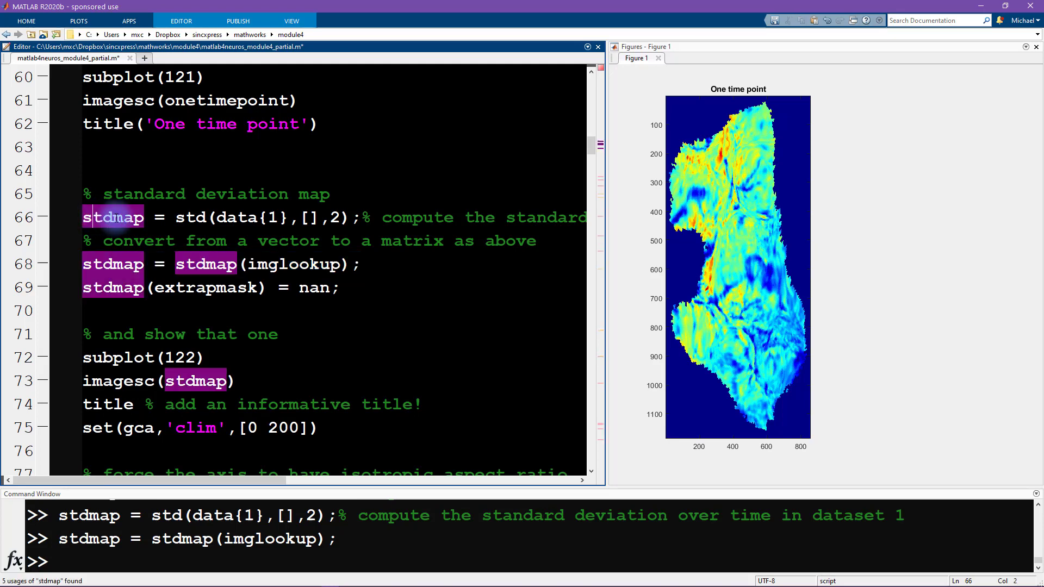
{"action": "triple_click", "coordinate": [68, 296]}
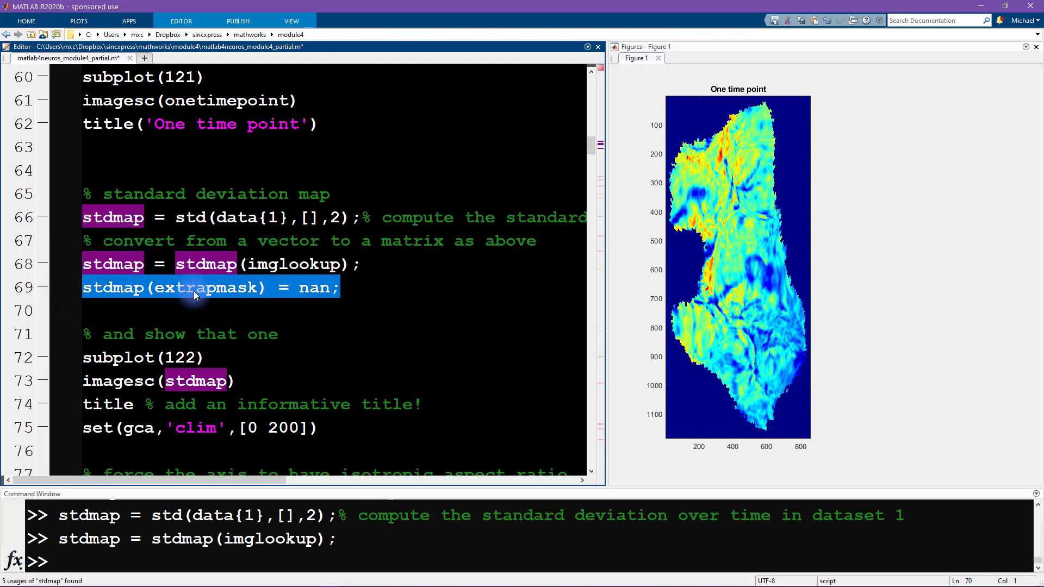
{"action": "right_click", "coordinate": [205, 301]}
{"action": "left_click", "coordinate": [236, 298]}
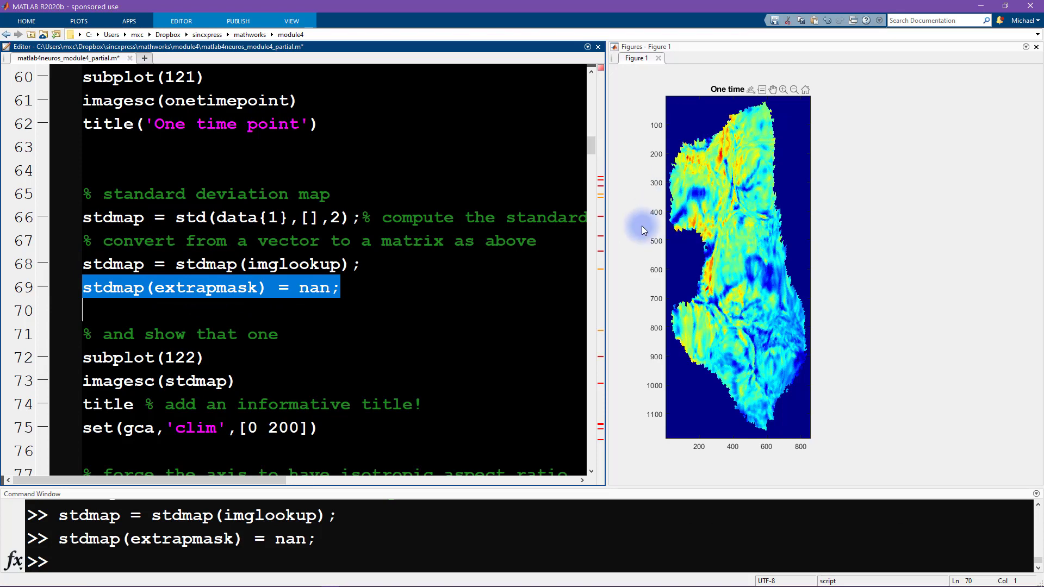
{"action": "left_click", "coordinate": [126, 291]}
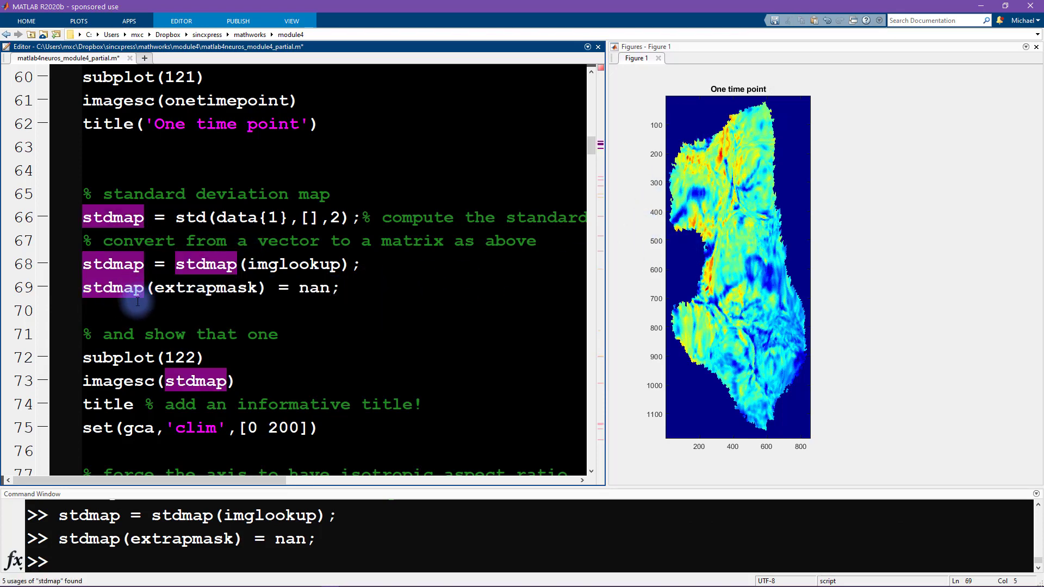
{"action": "scroll", "coordinate": [136, 302], "scroll_direction": "down", "scroll_amount": 1}
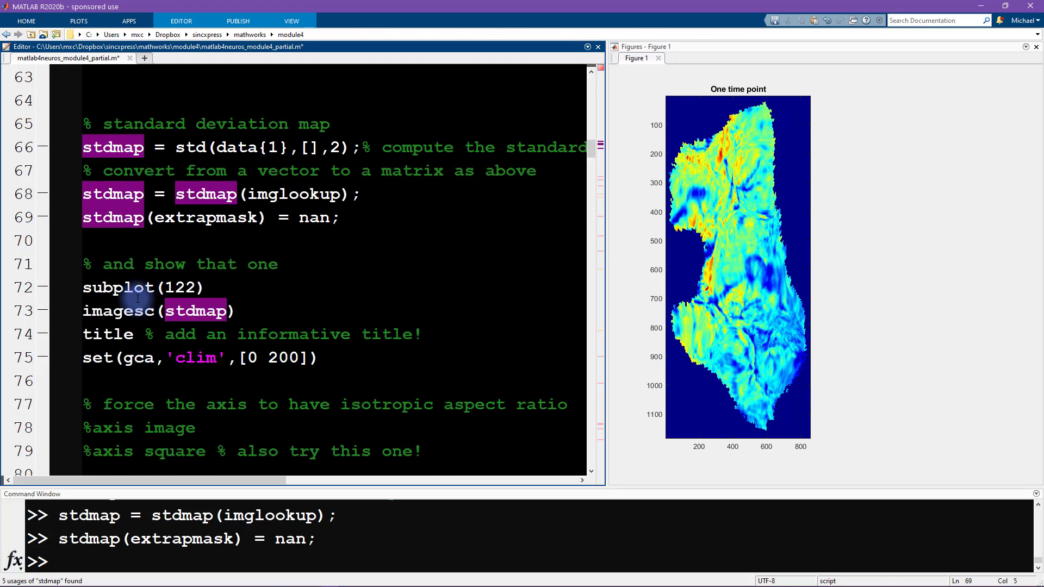
Step: Title the second subplot 'standard deviation map' and run lines 72–75 to plot it
{"action": "left_click", "coordinate": [140, 334]}
{"action": "type", "text": "("}
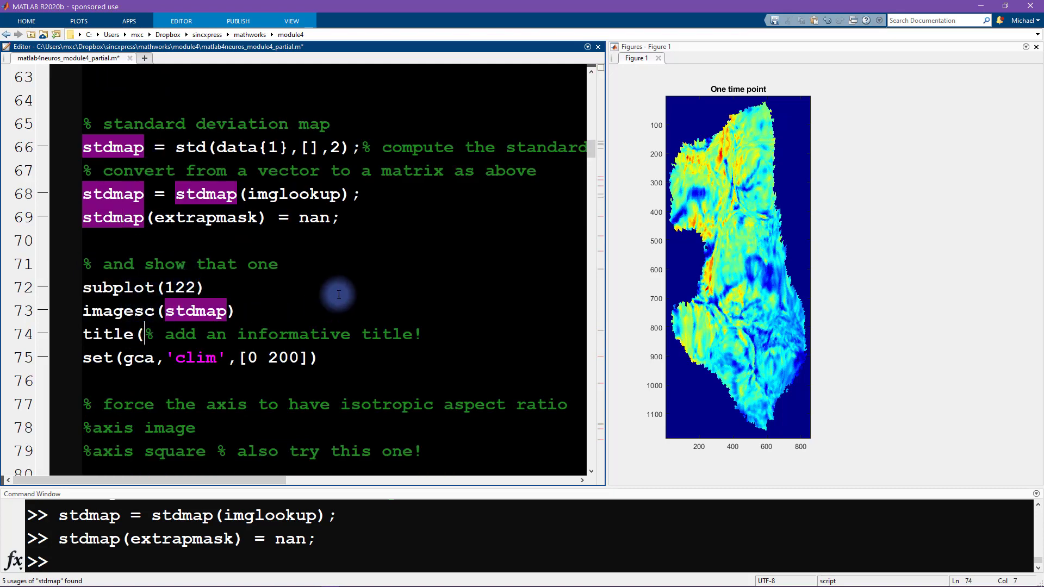
{"action": "type", "text": "'standar"}
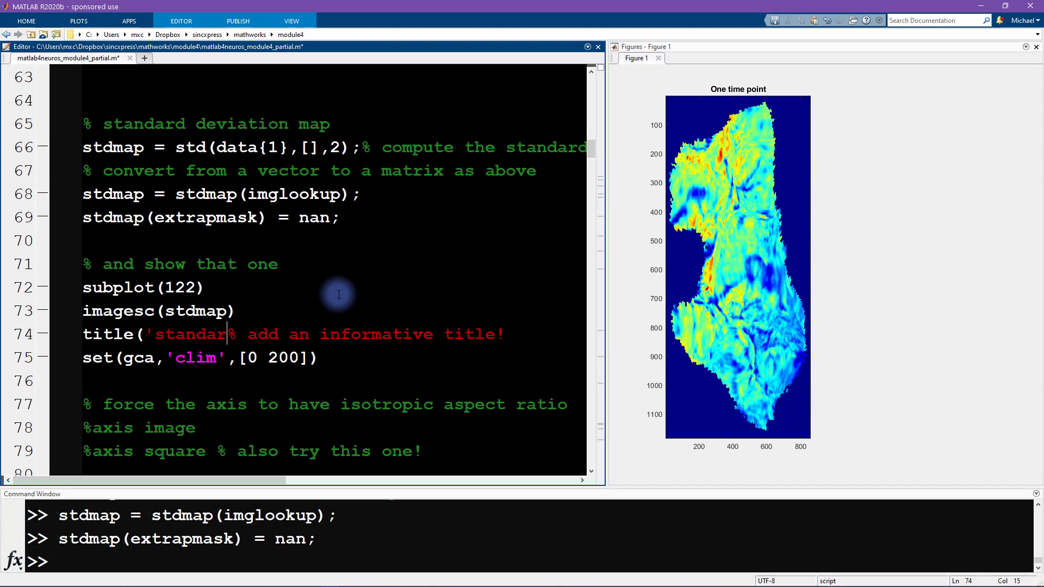
{"action": "type", "text": "d deviation map"}
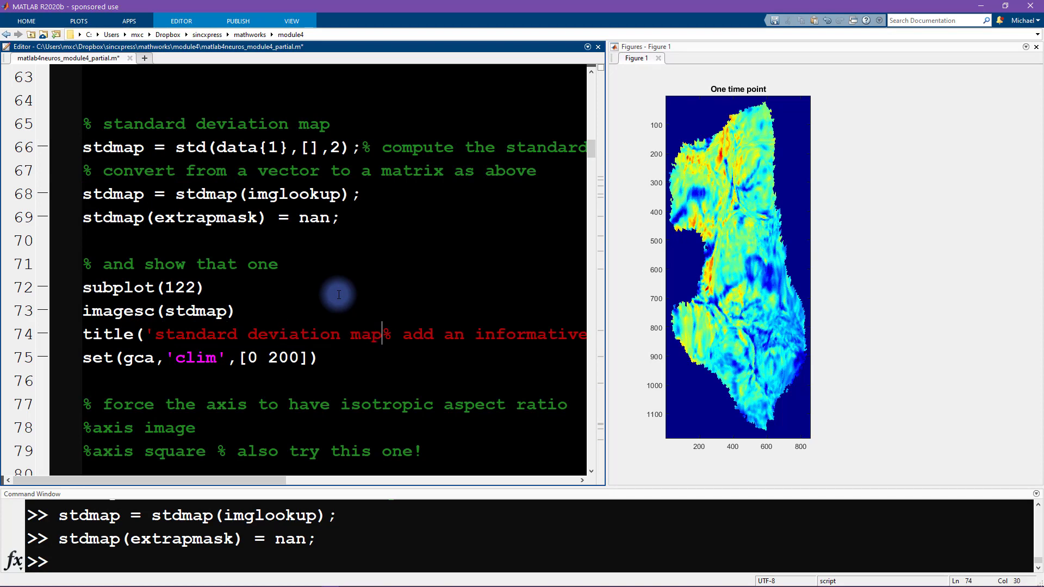
{"action": "type", "text": "')"}
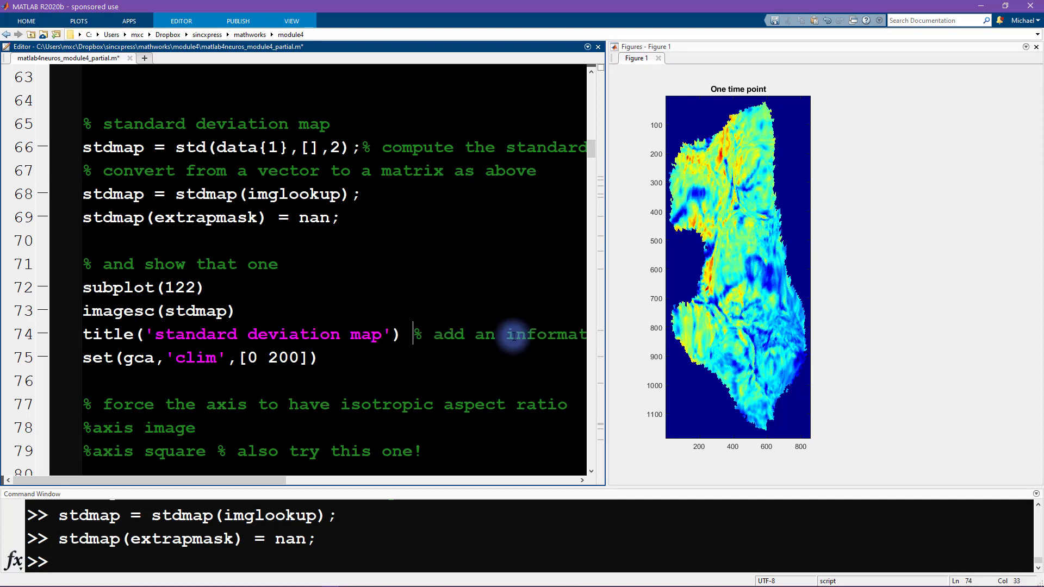
{"action": "left_click_drag", "start_coordinate": [506, 335], "coordinate": [609, 345]}
{"action": "left_click", "coordinate": [302, 373]}
{"action": "left_click_drag", "start_coordinate": [169, 381], "coordinate": [79, 289]}
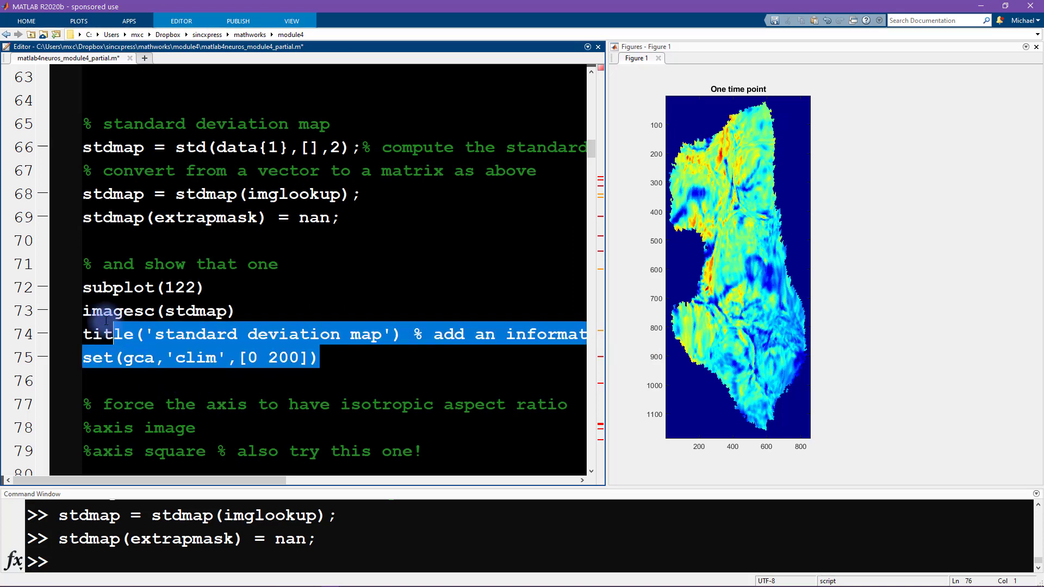
{"action": "right_click", "coordinate": [95, 296]}
{"action": "left_click", "coordinate": [108, 304]}
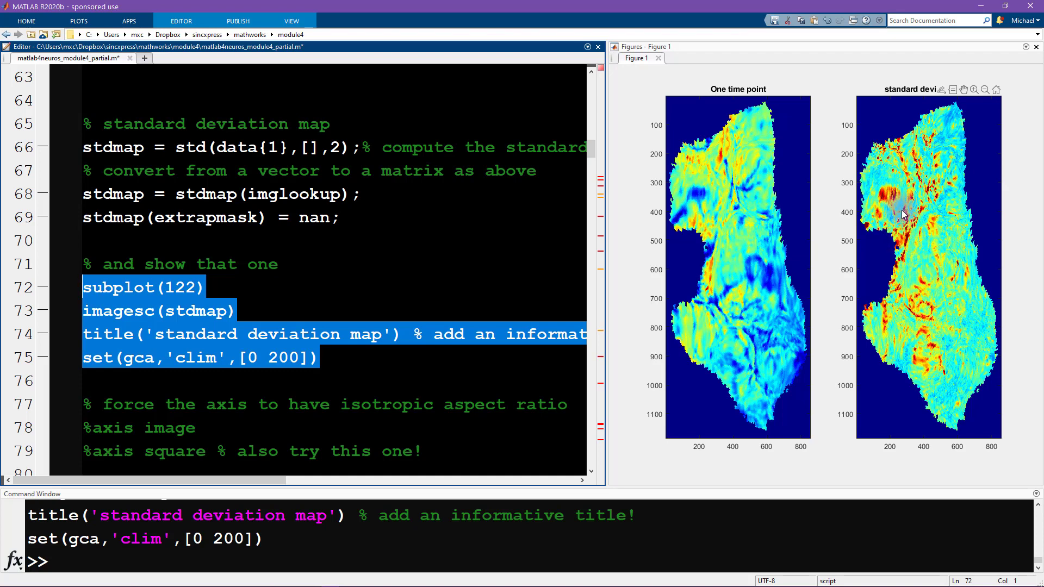
{"action": "mouse_move", "coordinate": [928, 267]}
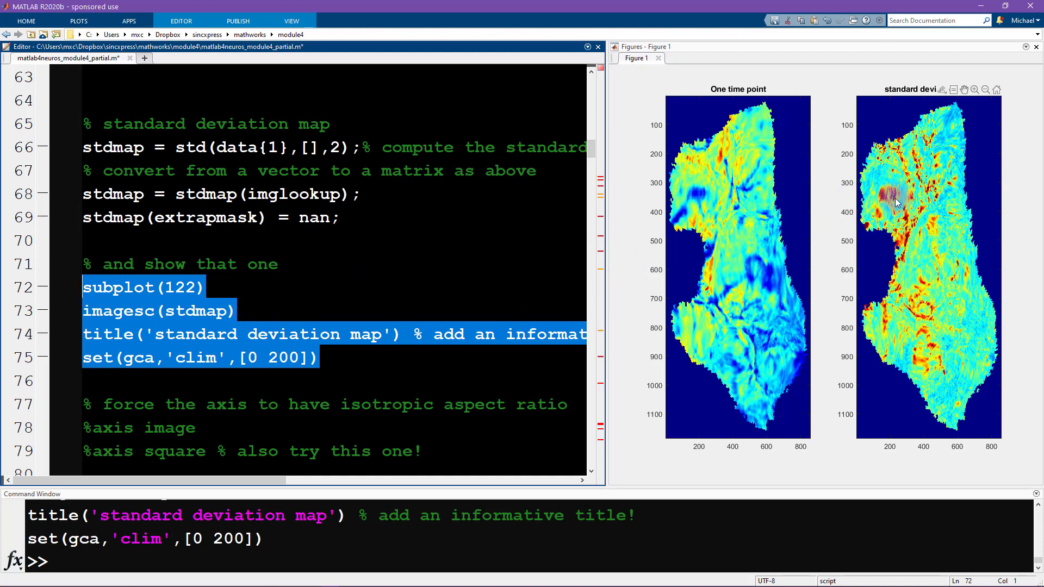
{"action": "scroll", "coordinate": [351, 267], "scroll_direction": "down", "scroll_amount": 1}
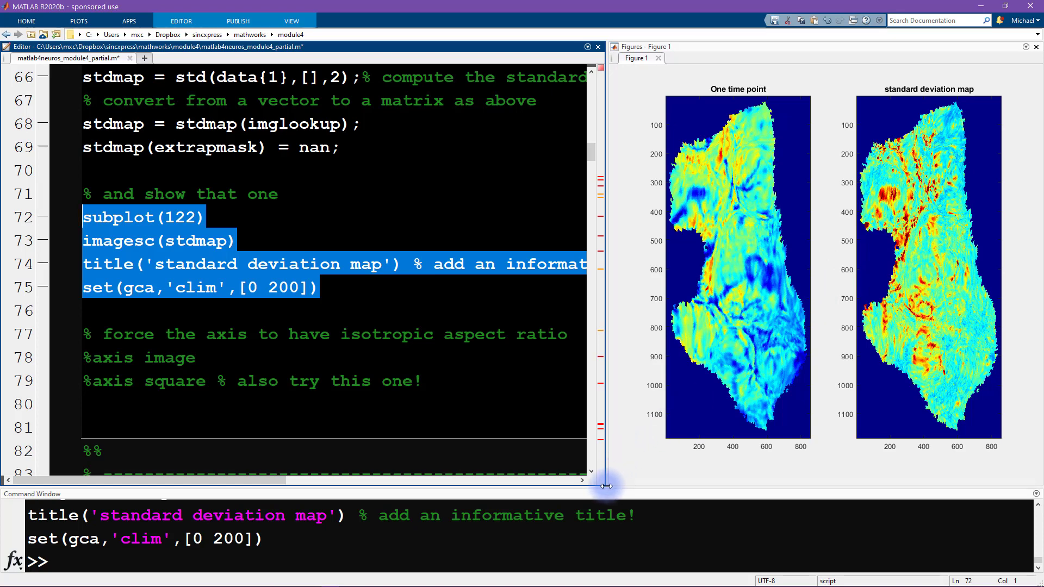
Step: Rebalance the Editor, Figures and Command Window splitters to give the figure more room
{"action": "mouse_move", "coordinate": [605, 487]}
{"action": "left_mouse_down"}
{"action": "mouse_move", "coordinate": [804, 501]}
{"action": "mouse_move", "coordinate": [914, 531]}
{"action": "left_mouse_up"}
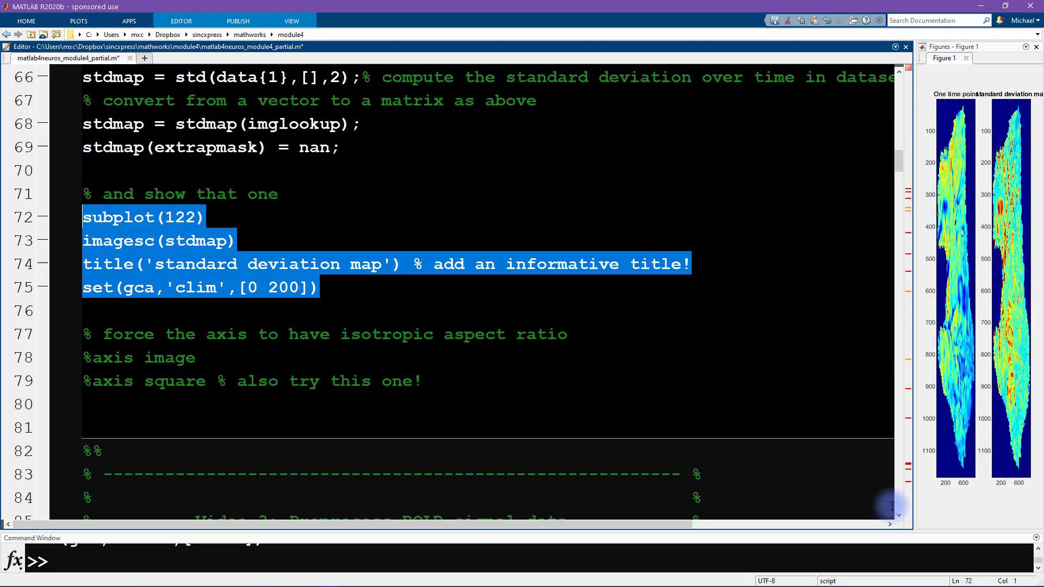
{"action": "left_click_drag", "start_coordinate": [914, 532], "coordinate": [167, 196]}
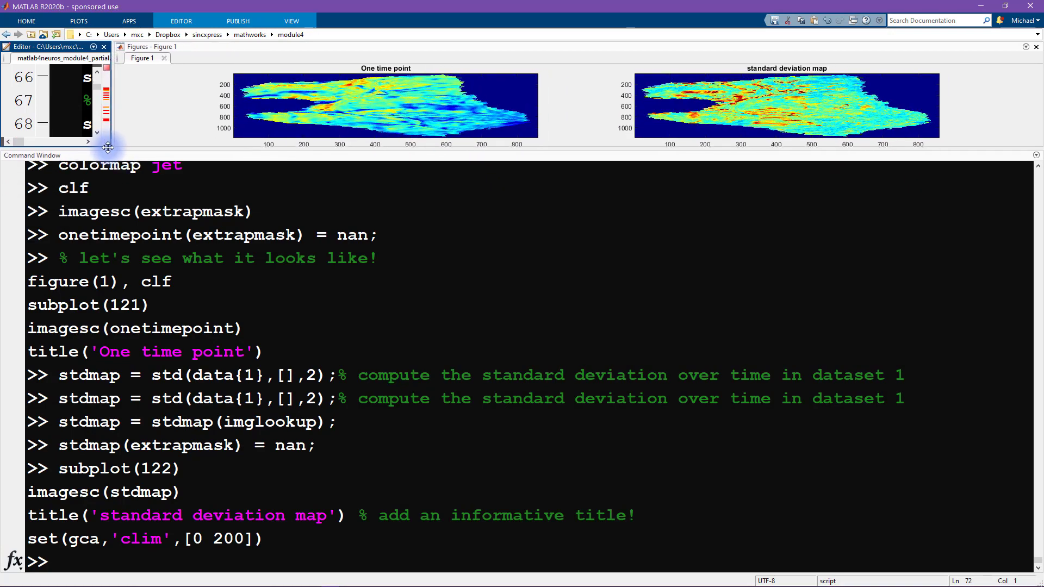
{"action": "left_click_drag", "start_coordinate": [167, 196], "coordinate": [106, 147]}
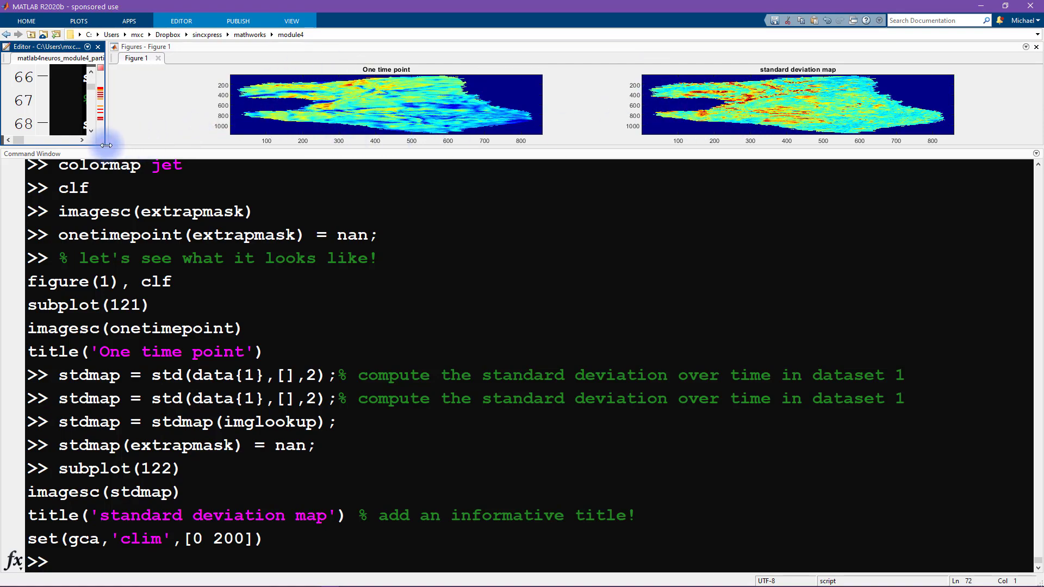
{"action": "mouse_move", "coordinate": [104, 145]}
{"action": "left_mouse_down"}
{"action": "mouse_move", "coordinate": [301, 310]}
{"action": "mouse_move", "coordinate": [587, 471]}
{"action": "left_mouse_up"}
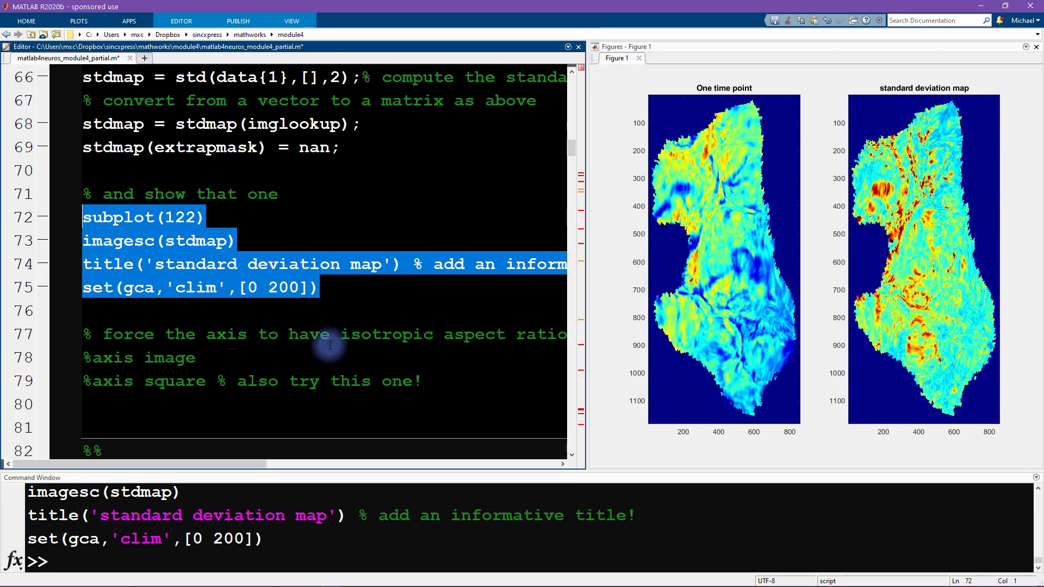
Step: Run axis image on line 78 for the standard deviation map
{"action": "left_click_drag", "start_coordinate": [93, 357], "coordinate": [196, 358]}
{"action": "right_click", "coordinate": [170, 356]}
{"action": "left_click", "coordinate": [192, 346]}
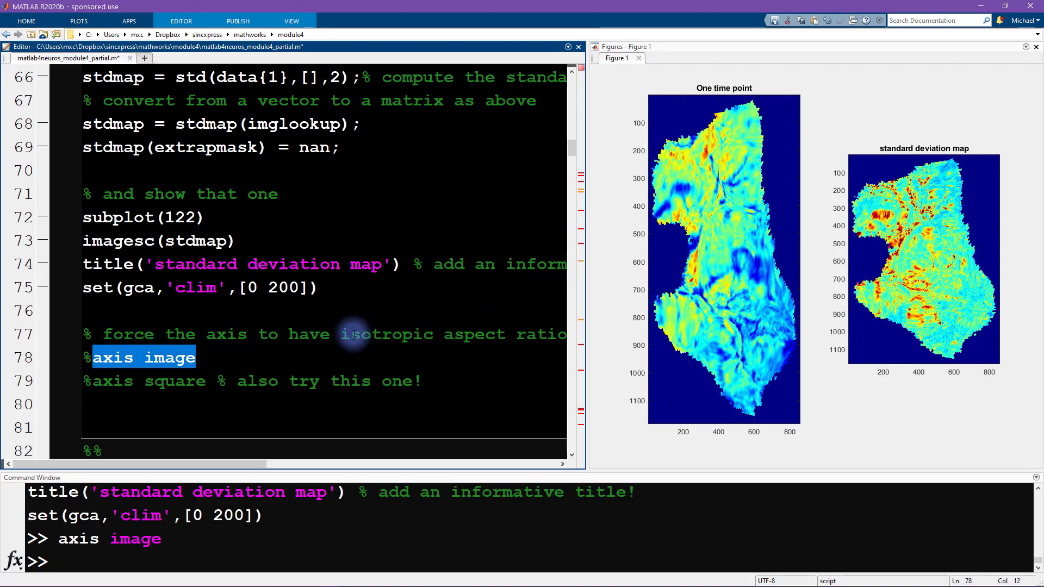
{"action": "mouse_move", "coordinate": [351, 335]}
{"action": "left_mouse_down"}
{"action": "mouse_move", "coordinate": [595, 326]}
{"action": "mouse_move", "coordinate": [542, 335]}
{"action": "left_mouse_up"}
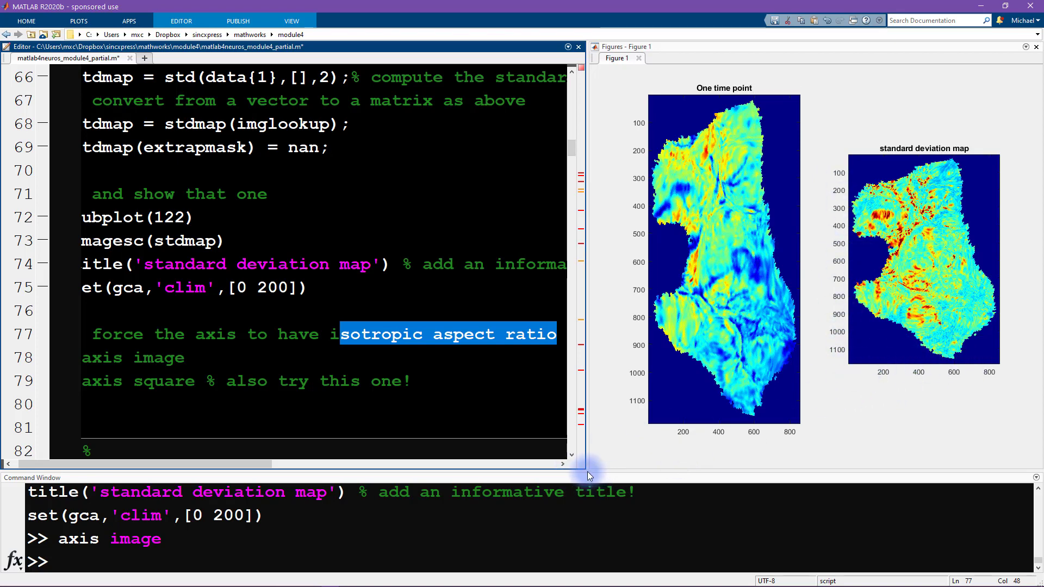
Step: Readjust the panel splitters so the figure area is wider beside the code
{"action": "mouse_move", "coordinate": [587, 471]}
{"action": "left_mouse_down"}
{"action": "mouse_move", "coordinate": [775, 510]}
{"action": "mouse_move", "coordinate": [938, 522]}
{"action": "left_mouse_up"}
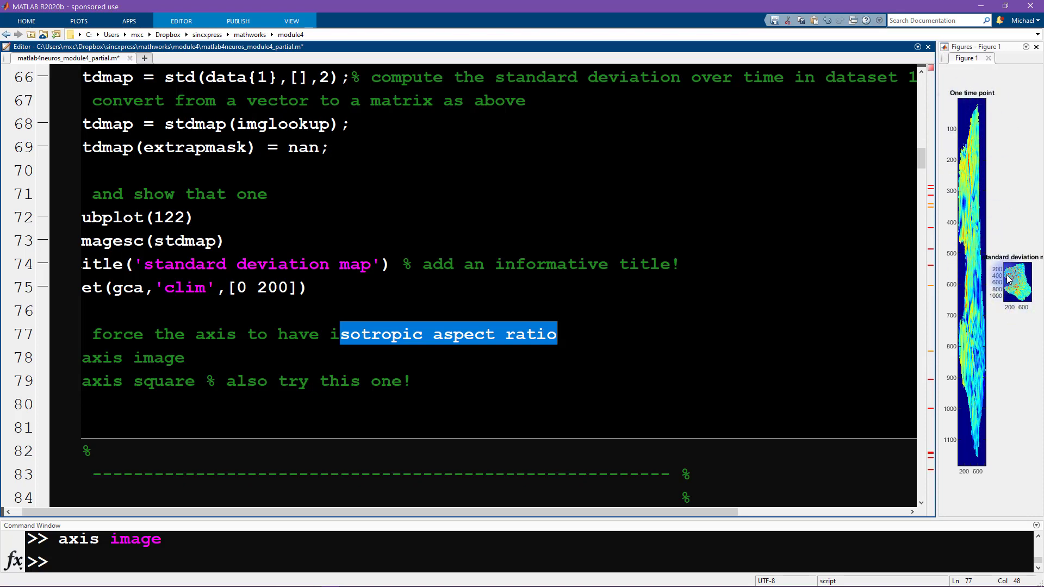
{"action": "mouse_move", "coordinate": [936, 519]}
{"action": "left_mouse_down"}
{"action": "mouse_move", "coordinate": [317, 268]}
{"action": "mouse_move", "coordinate": [147, 210]}
{"action": "left_mouse_up"}
{"action": "mouse_move", "coordinate": [464, 161]}
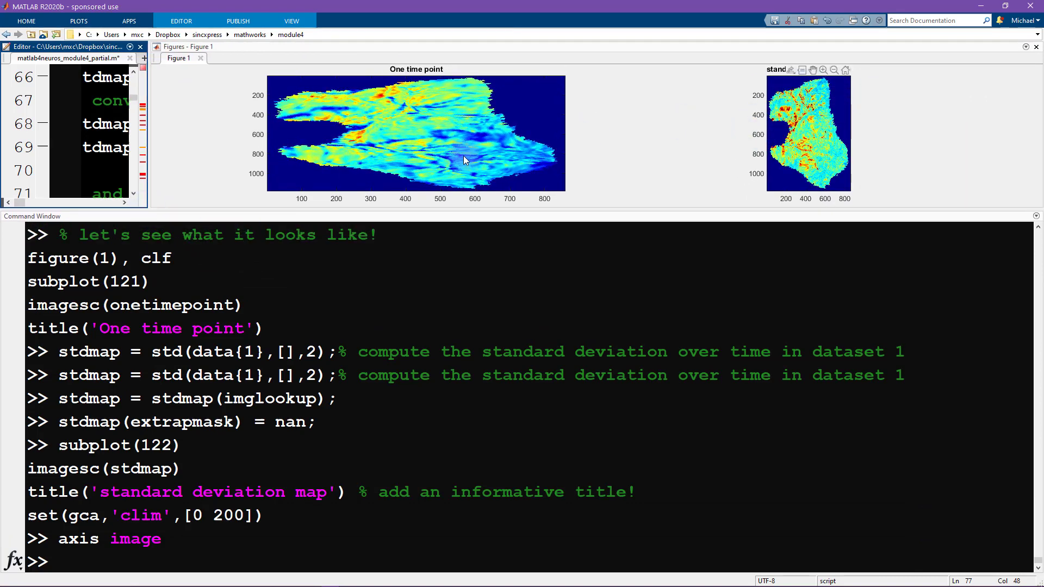
{"action": "left_click", "coordinate": [181, 202]}
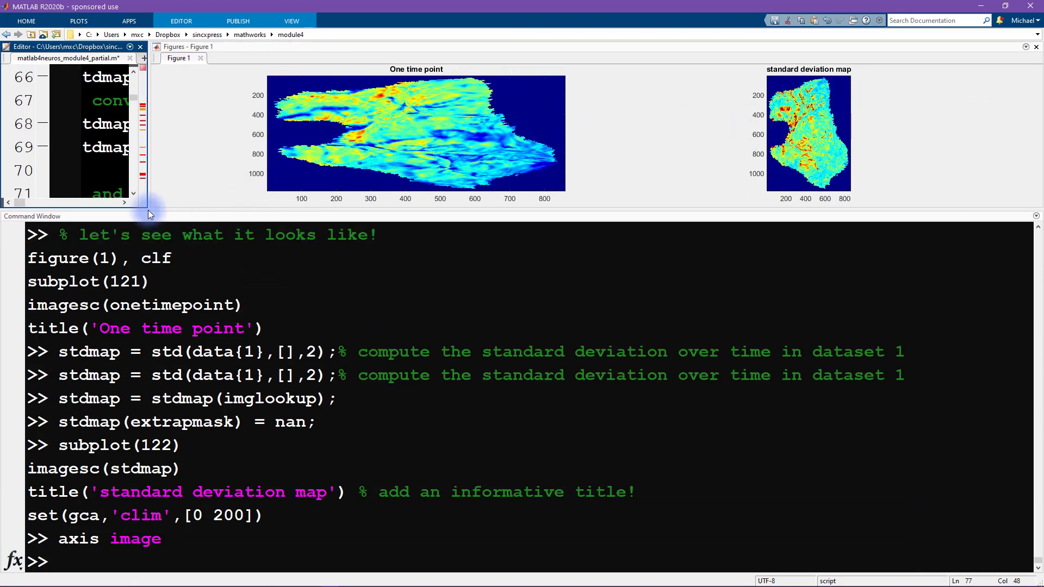
{"action": "mouse_move", "coordinate": [148, 209]}
{"action": "left_mouse_down"}
{"action": "mouse_move", "coordinate": [516, 465]}
{"action": "mouse_move", "coordinate": [504, 465]}
{"action": "left_mouse_up"}
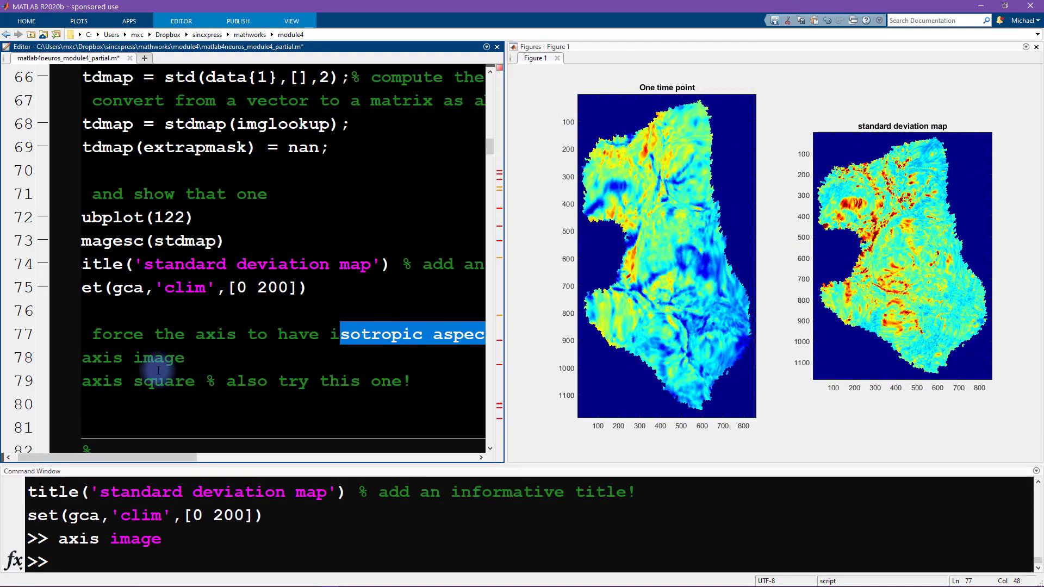
Step: Run axis square on line 79, then resize panels to enlarge the figure and command history
{"action": "left_click_drag", "start_coordinate": [85, 382], "coordinate": [152, 383]}
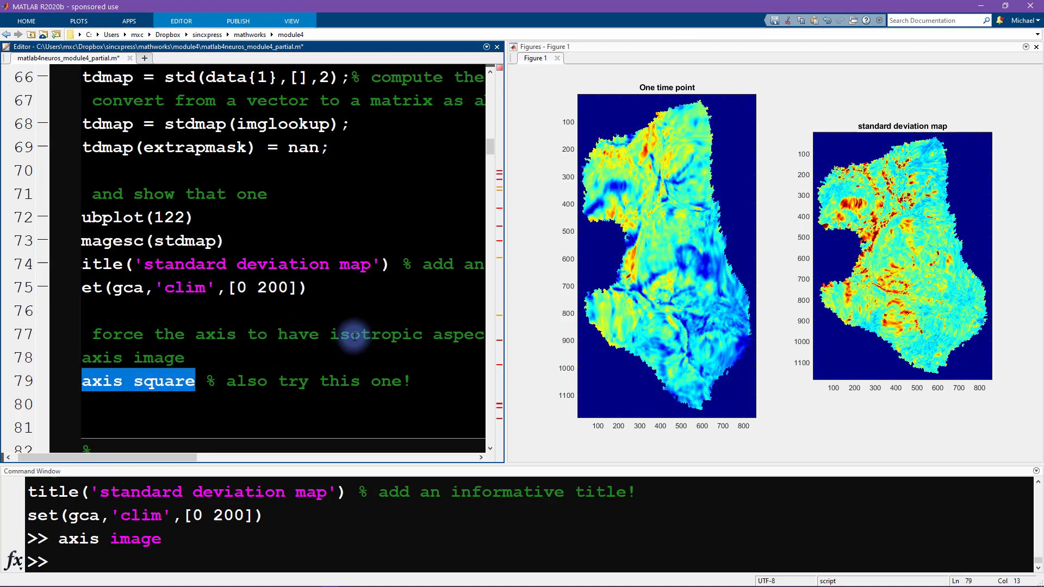
{"action": "mouse_move", "coordinate": [901, 256]}
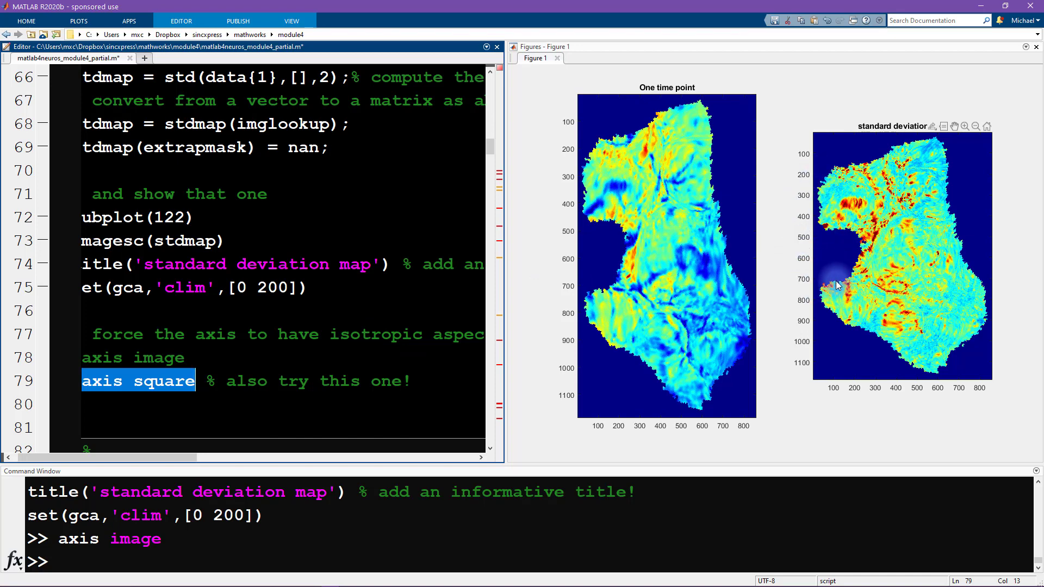
{"action": "right_click", "coordinate": [139, 385]}
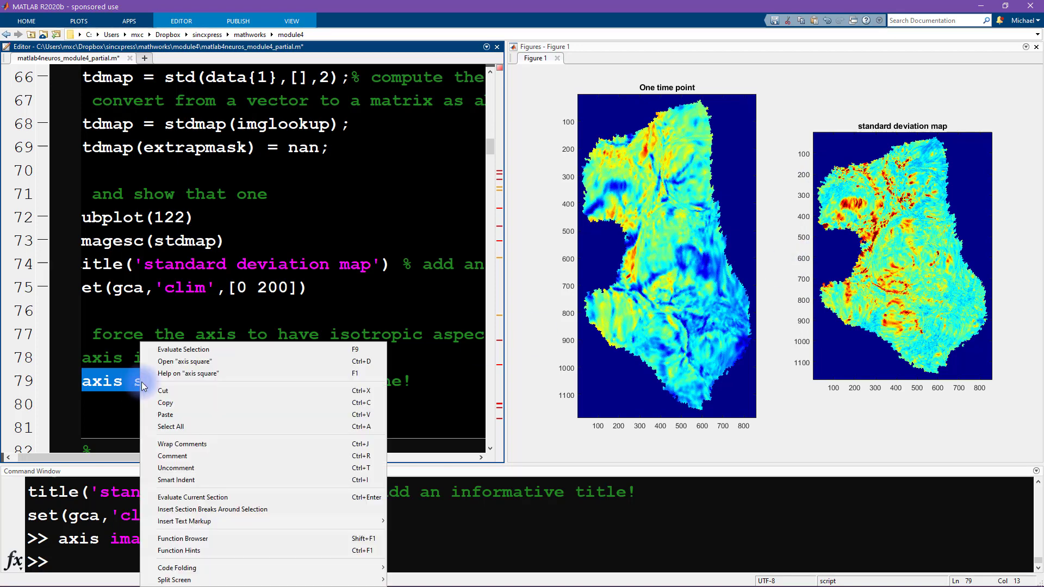
{"action": "left_click", "coordinate": [172, 349]}
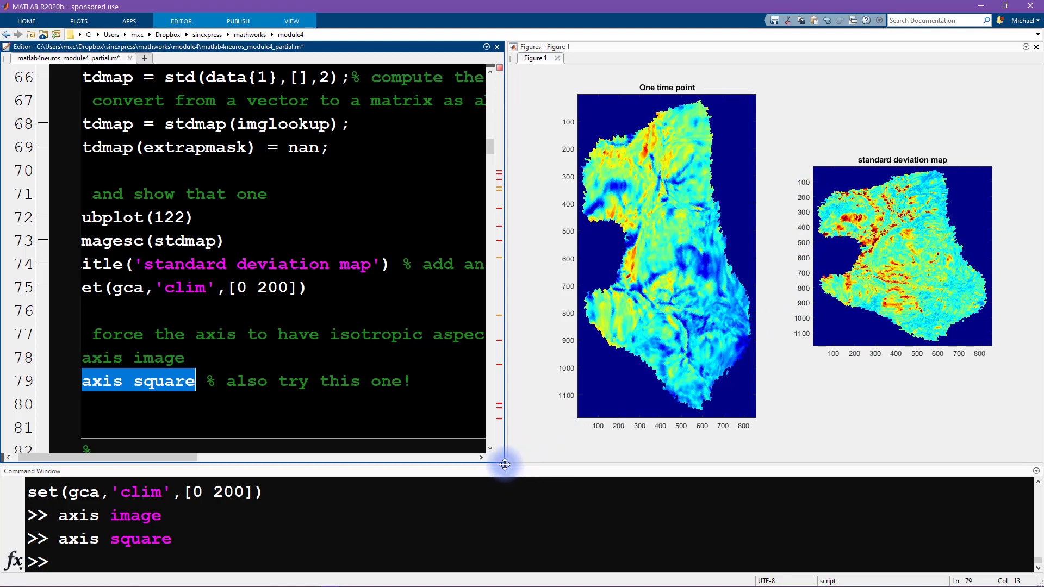
{"action": "left_click_drag", "start_coordinate": [506, 468], "coordinate": [884, 512]}
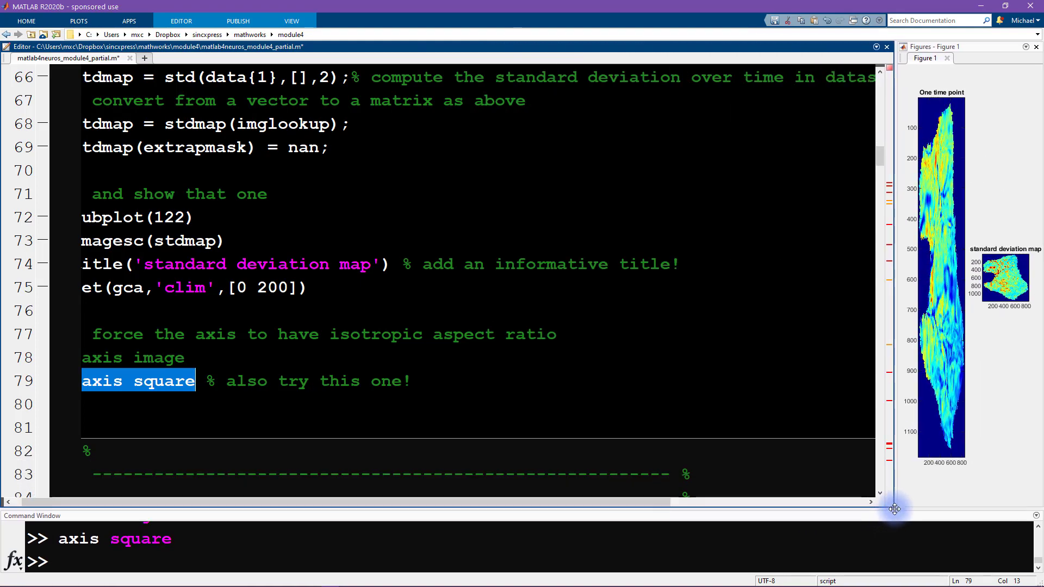
{"action": "left_click_drag", "start_coordinate": [883, 512], "coordinate": [682, 413]}
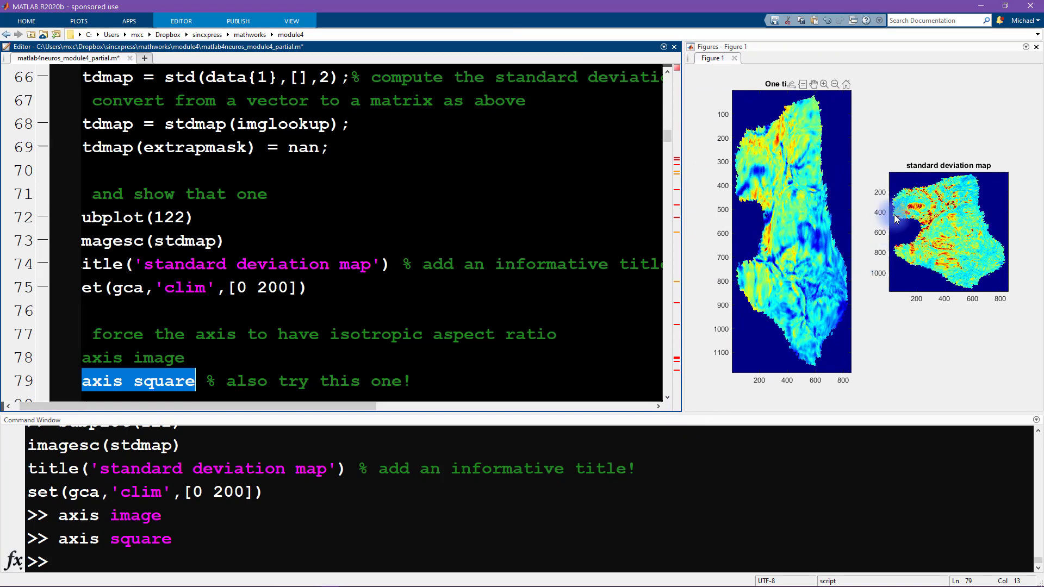
{"action": "mouse_move", "coordinate": [792, 315]}
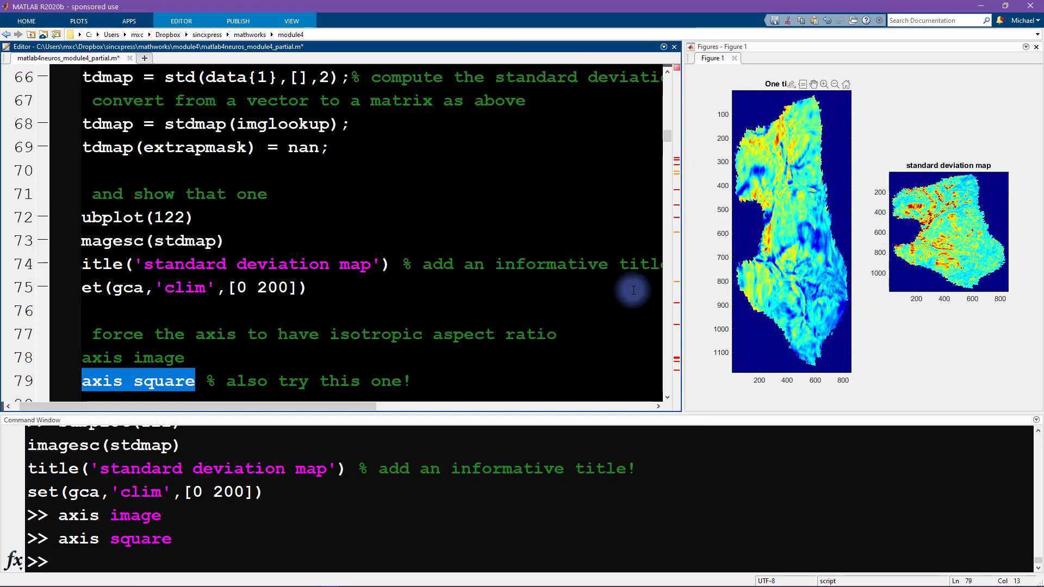
{"action": "scroll", "coordinate": [478, 275], "scroll_direction": "down", "scroll_amount": 1}
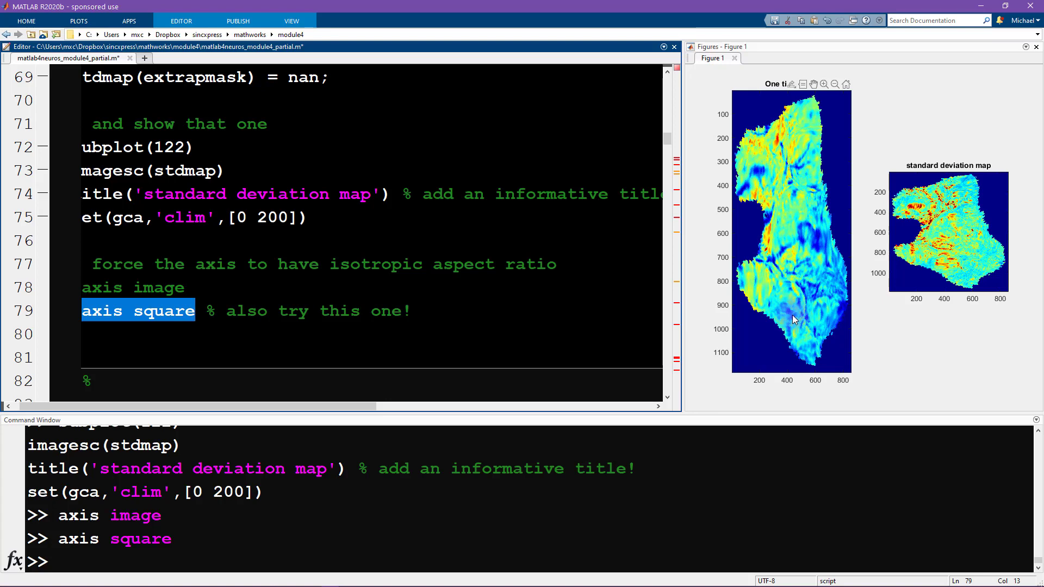
{"action": "left_click", "coordinate": [883, 319]}
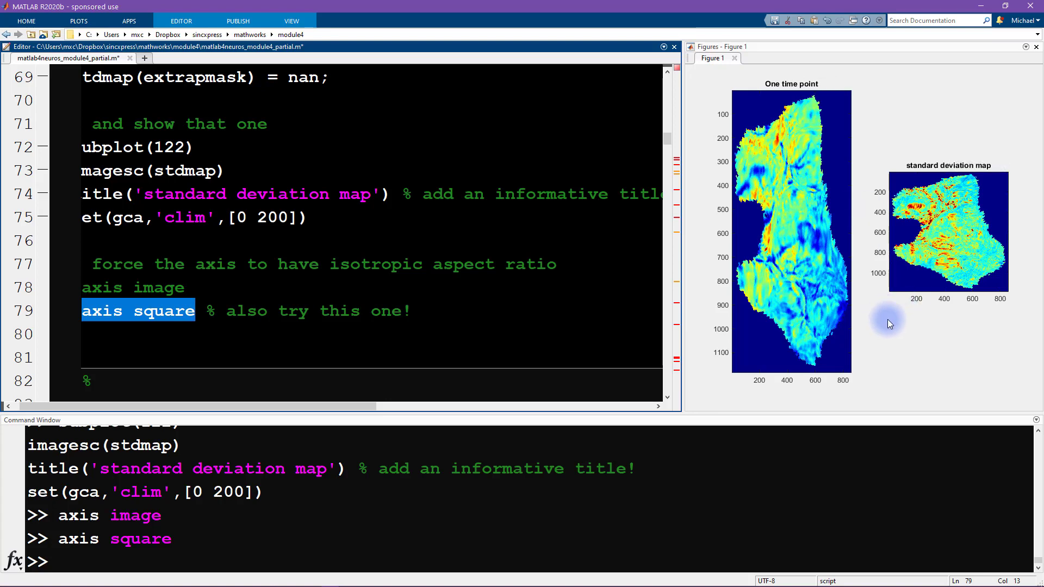